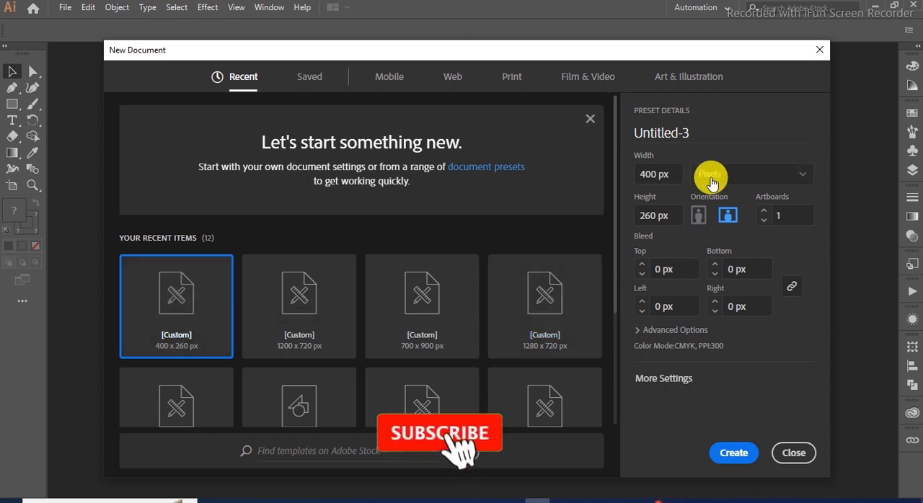
- Create the 400 x 260 px document and start a text object in the upper part of the artboard
left_click(729, 451)
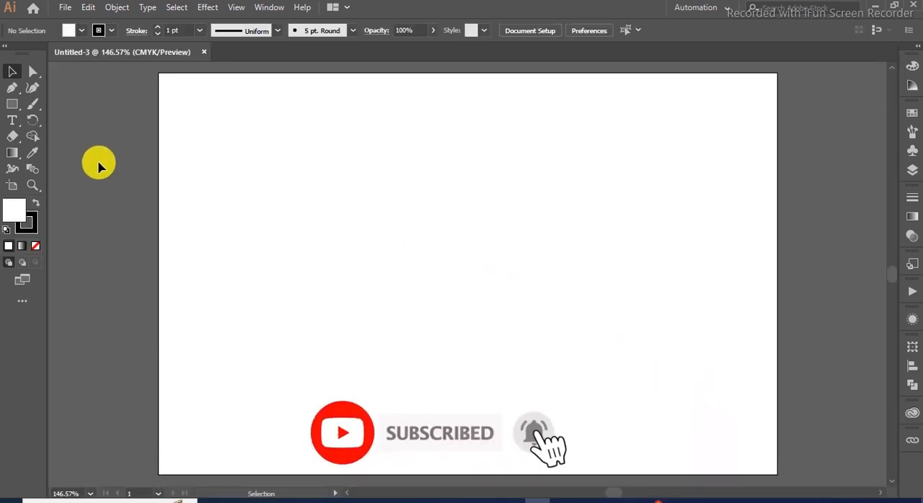
left_click(14, 121)
left_click(309, 184)
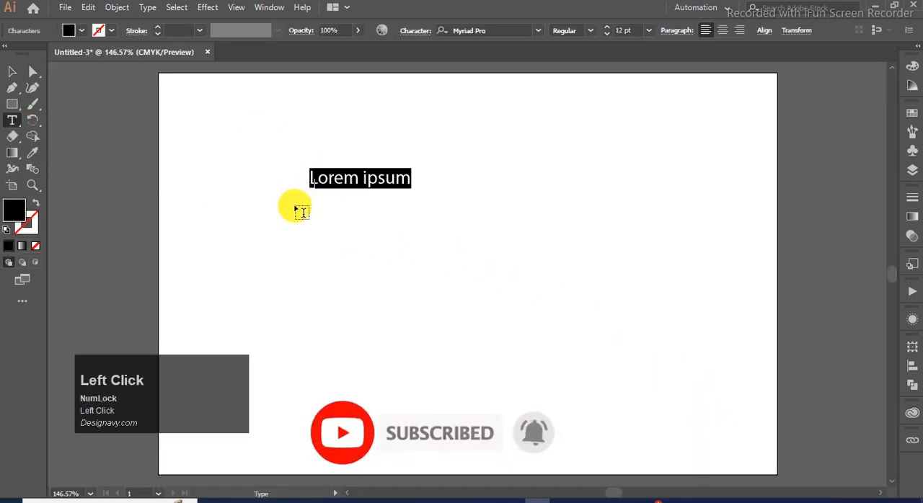
- Copy "i love jelly" from the Notepad notes and paste it in place of the placeholder text
left_click(563, 501)
left_click_drag(321, 249, 210, 248)
left_click(284, 246)
left_click_drag(283, 246, 227, 242)
key("ctrl+c")
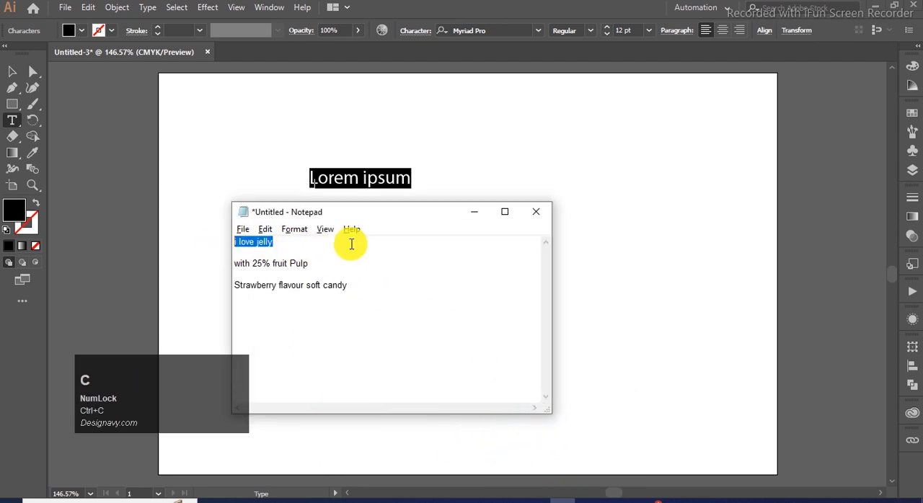
left_click(477, 214)
key("ctrl+v")
key("ctrl+a")
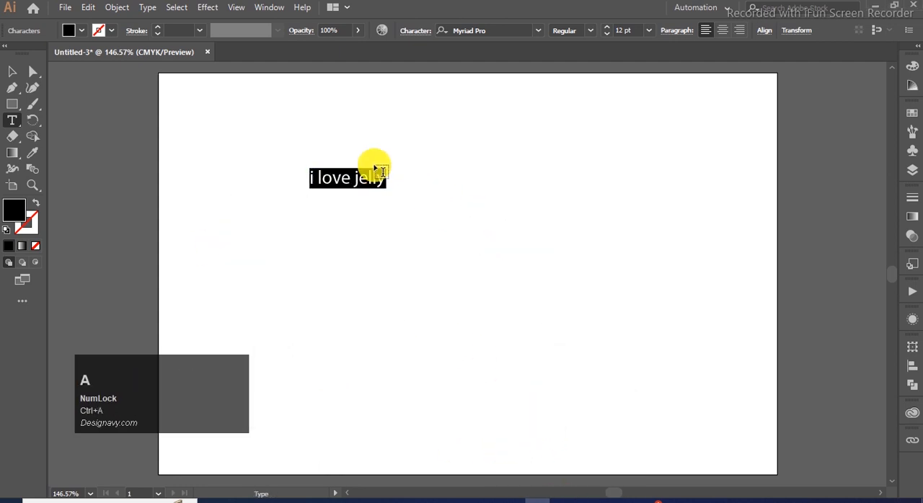
- Convert the "i love jelly" text to uppercase and set its font to Damavand-Bold
left_click(144, 8)
mouse_move(216, 213)
left_click(442, 216)
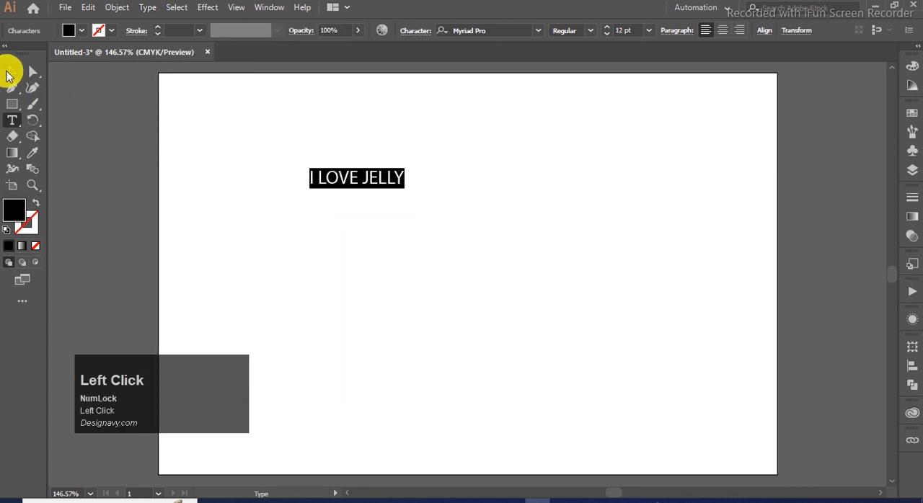
left_click(11, 72)
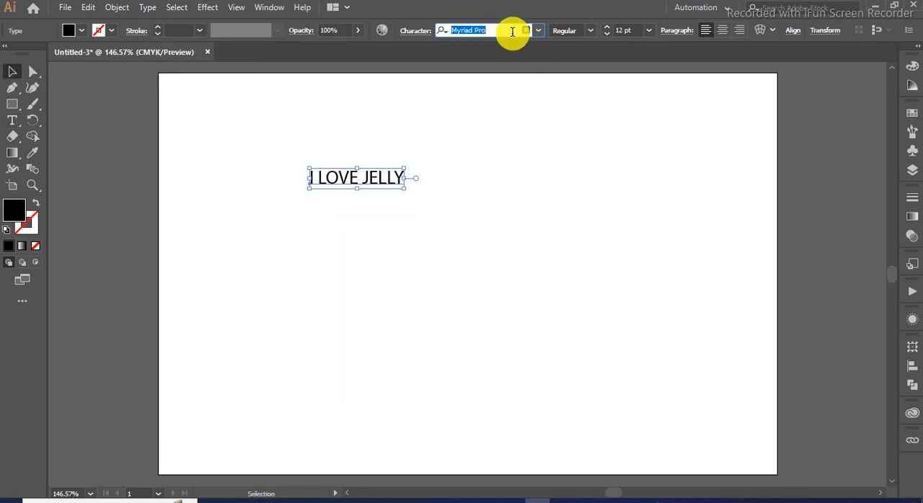
type("dam")
key("Return")
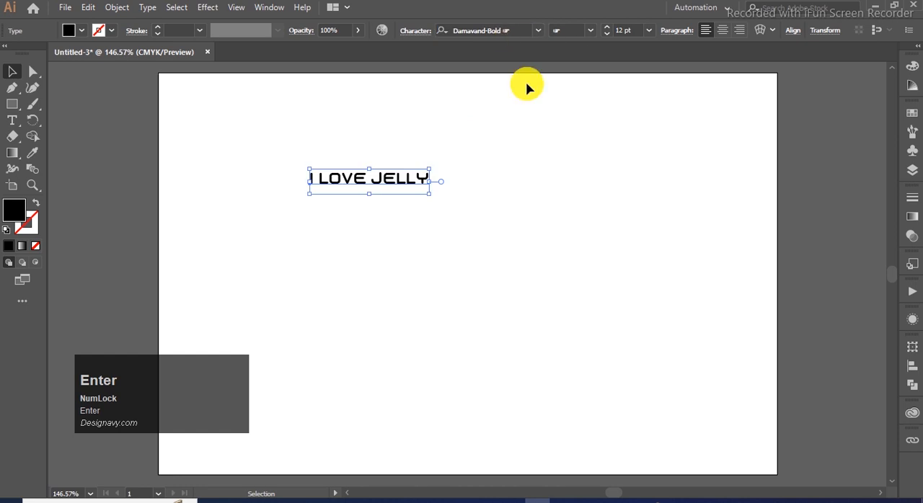
- Reposition the I LOVE JELLY headline and place a duplicate of it directly below
left_click(476, 172)
left_click_drag(377, 185, 426, 186)
left_click(577, 227)
- Set the font of the lower I LOVE JELLY copy to Damavand-Regular
left_click(449, 191)
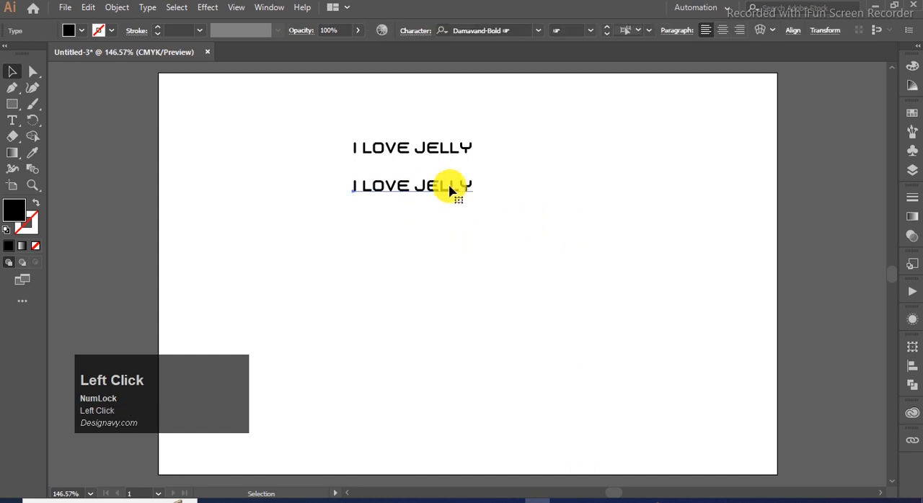
left_click(538, 31)
left_click(514, 27)
type("dama")
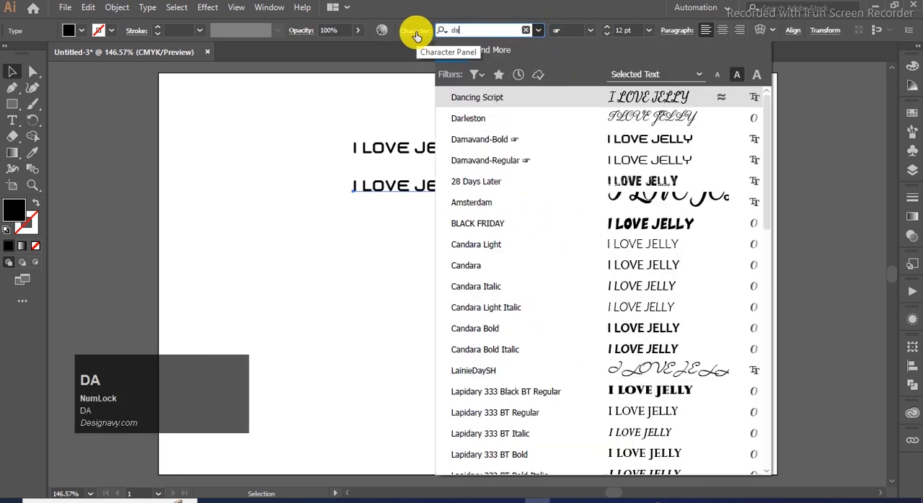
left_click(572, 116)
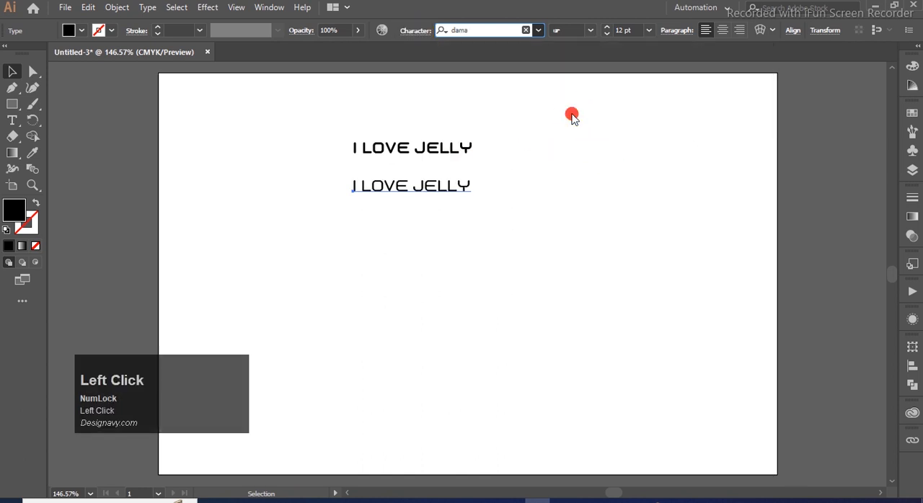
- Copy "with 25% fruit Pulp" from Notepad and replace the lower I LOVE JELLY text with it
left_click(351, 241)
left_click(561, 500)
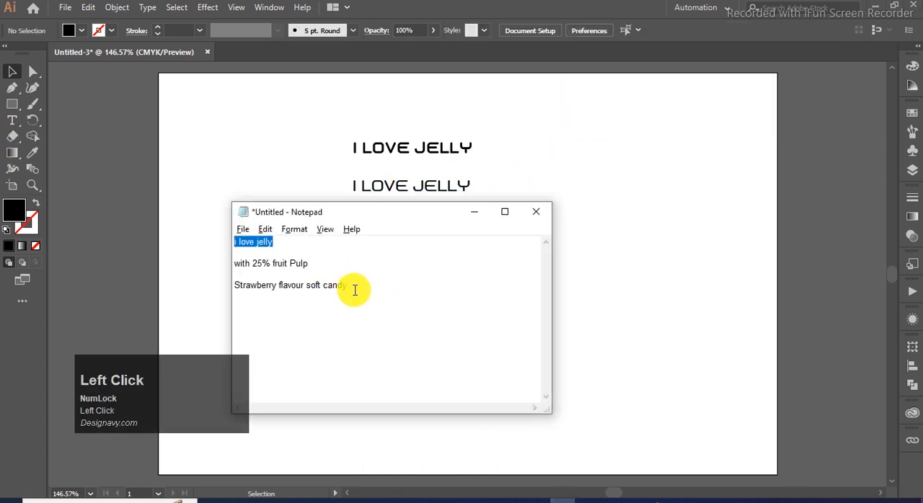
left_click_drag(308, 264, 243, 266)
key("ctrl+c")
left_click(516, 165)
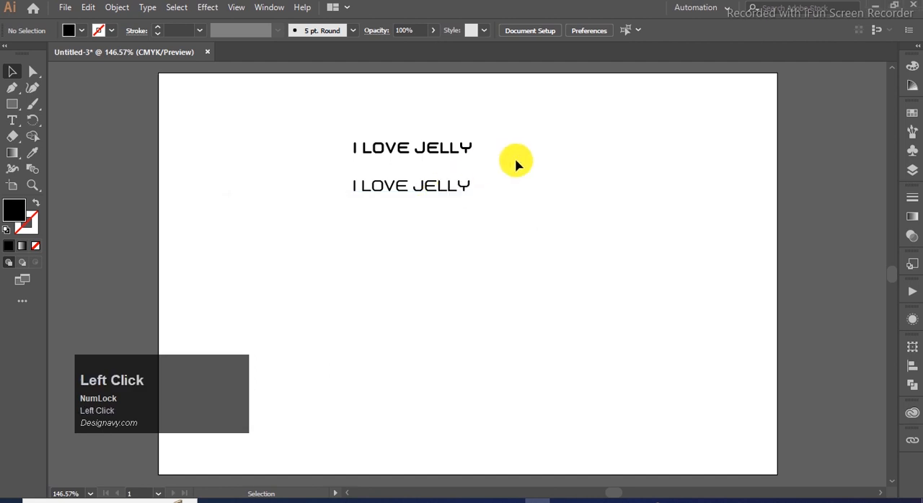
double_click(418, 187)
key("ctrl+a")
key("ctrl+v")
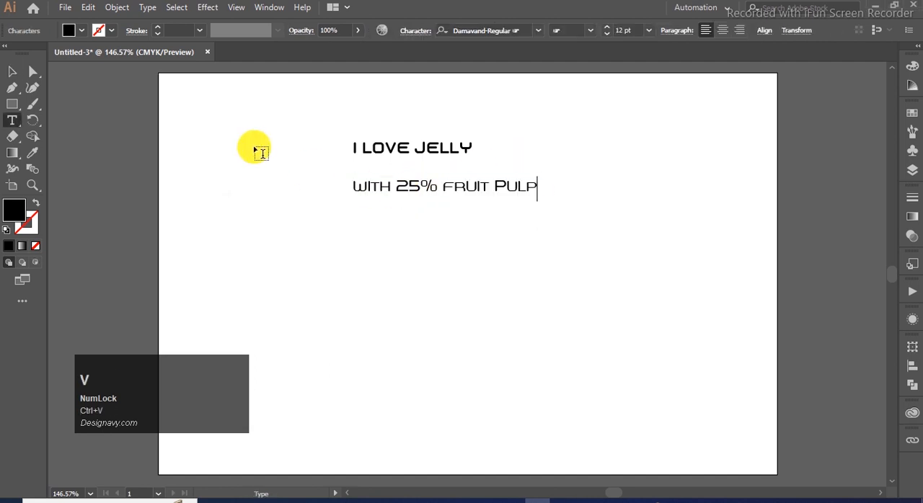
- Duplicate the "with 25% fruit Pulp" line straight below itself
left_click(12, 71)
left_click(418, 187)
left_click_drag(419, 187, 418, 220)
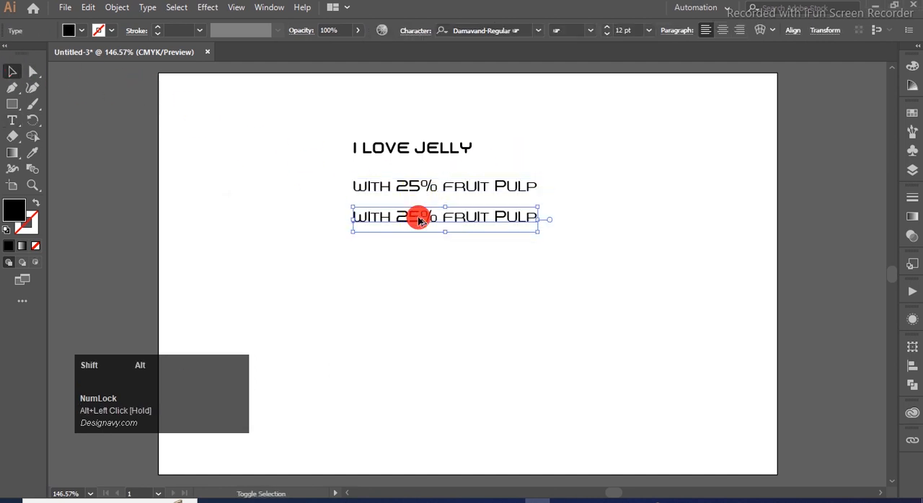
- Copy "Strawberry flavour soft candy" from Notepad and replace the text of the lowest line with it
left_click(574, 497)
left_click_drag(368, 287, 244, 297)
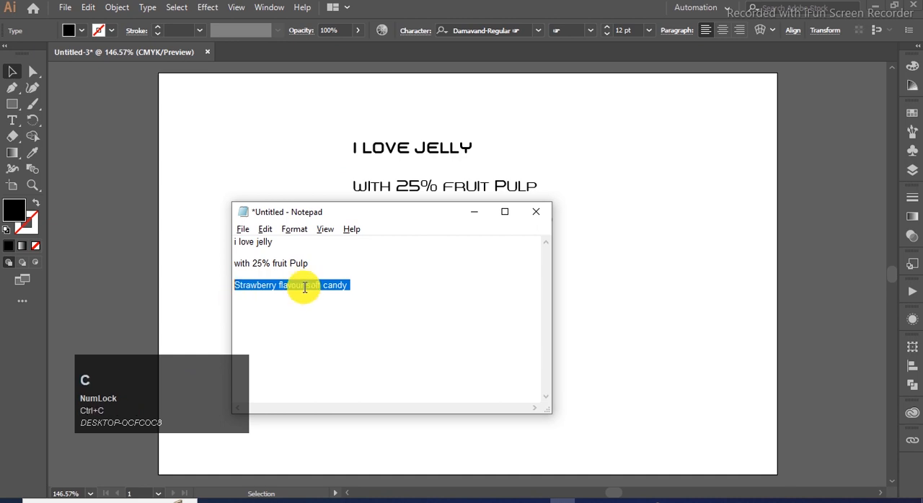
left_click(553, 237)
double_click(383, 219)
key("ctrl+a")
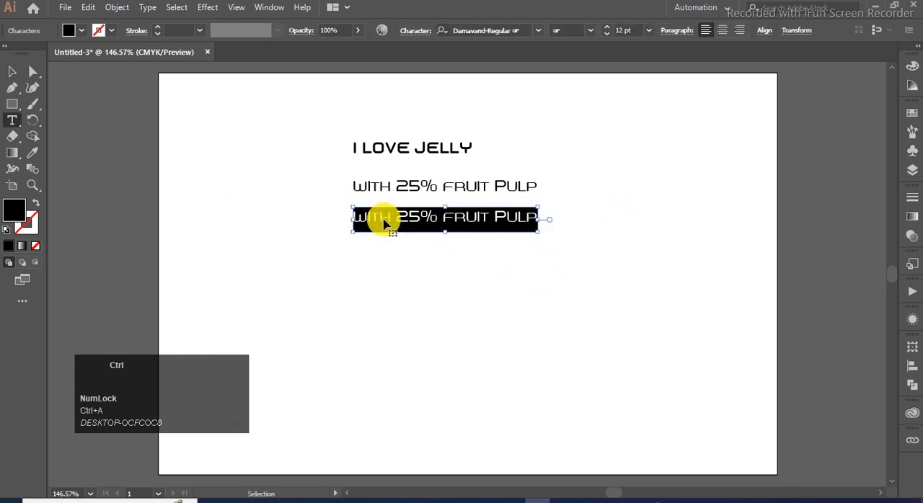
key("ctrl+v")
- Move the fruit pulp and strawberry flavour lines together down to the lower part of the artboard
left_click(9, 70)
left_click_drag(539, 266, 469, 388)
left_click(456, 178)
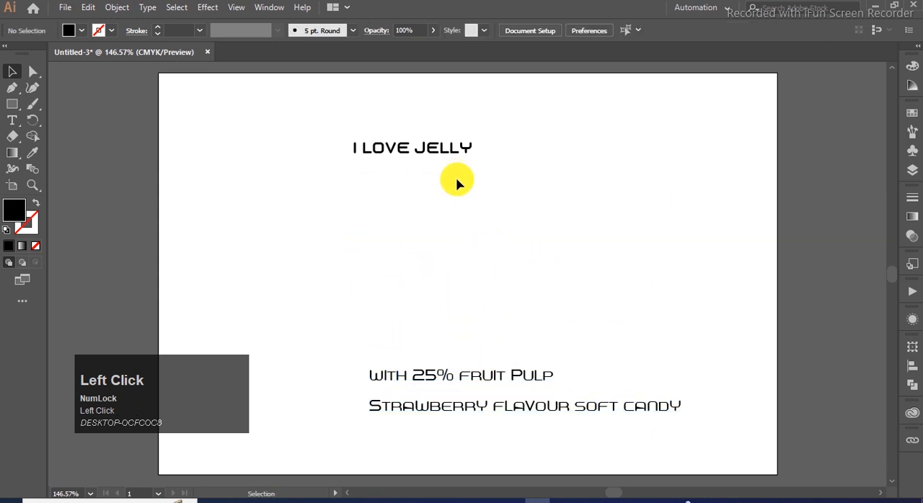
- Create a 400 x 260 px rectangle matching the artboard size
left_click(18, 106)
left_click(408, 240)
type("4")
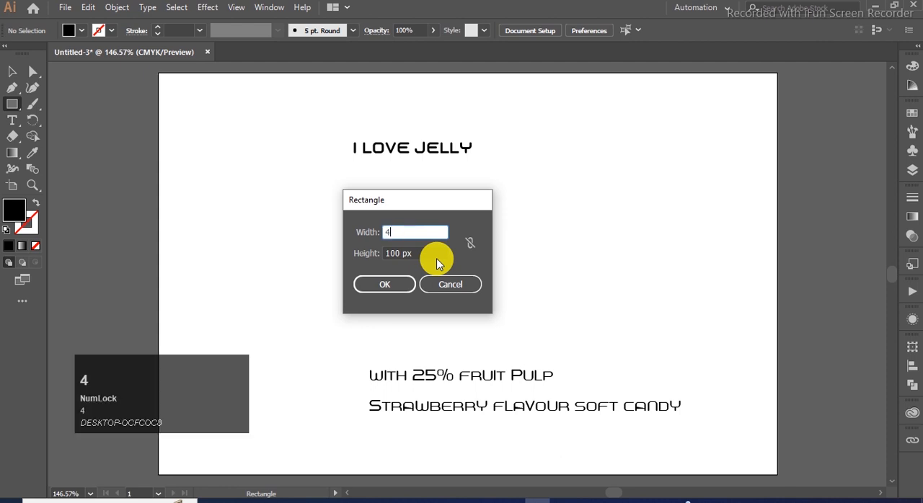
key("Tab")
type("2")
key("Return")
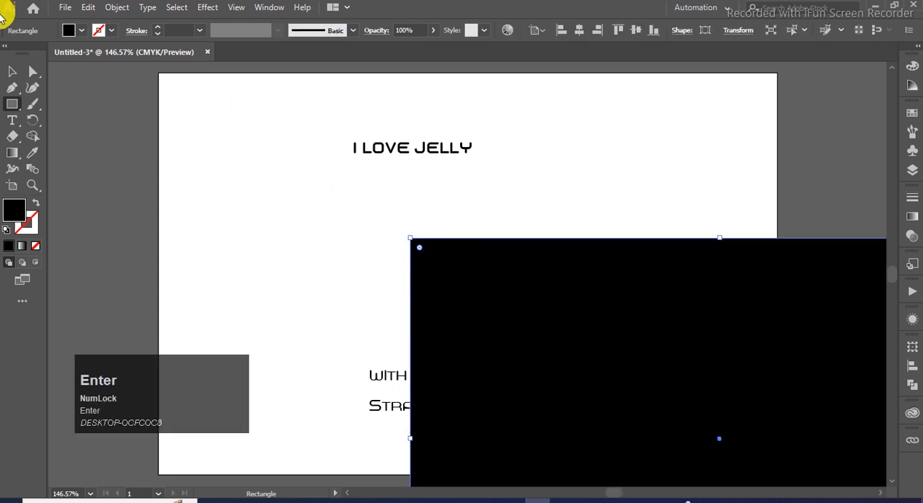
- Fill the rectangle with a linear gradient and set its black end stop to CMYK Magenta
left_click(12, 72)
left_click_drag(520, 307, 437, 268)
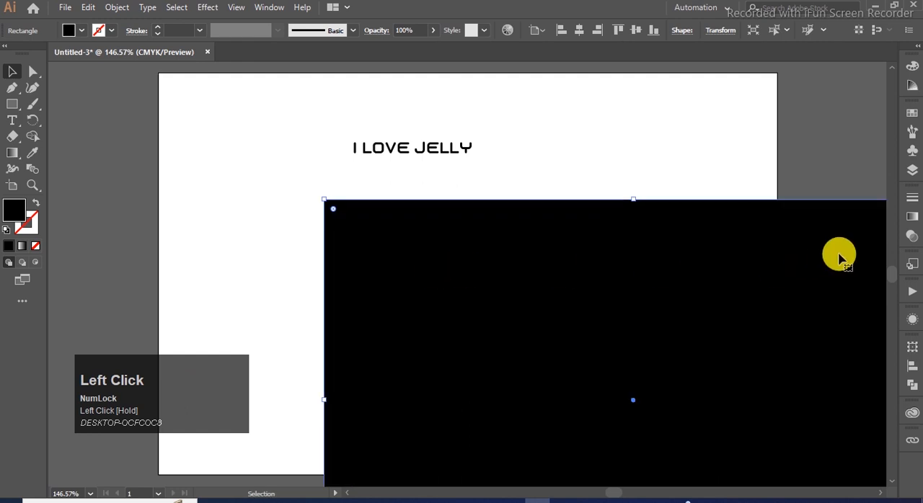
left_click(911, 217)
left_click(747, 218)
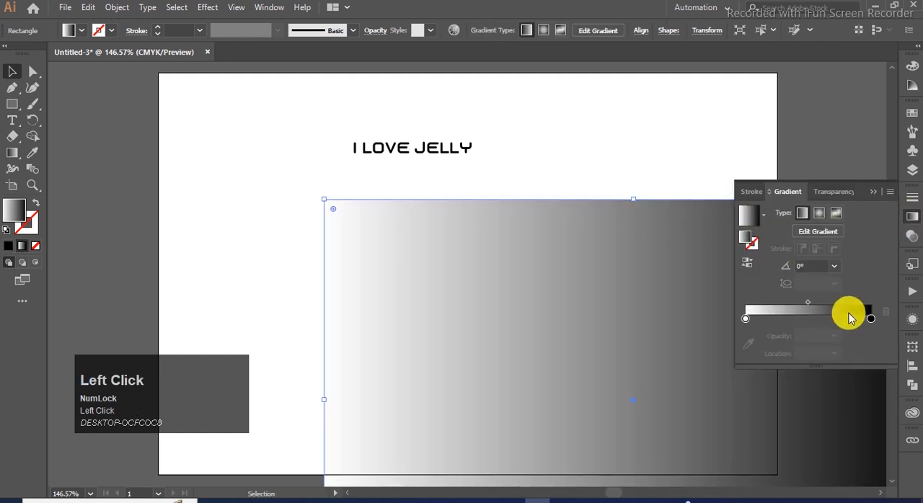
double_click(870, 318)
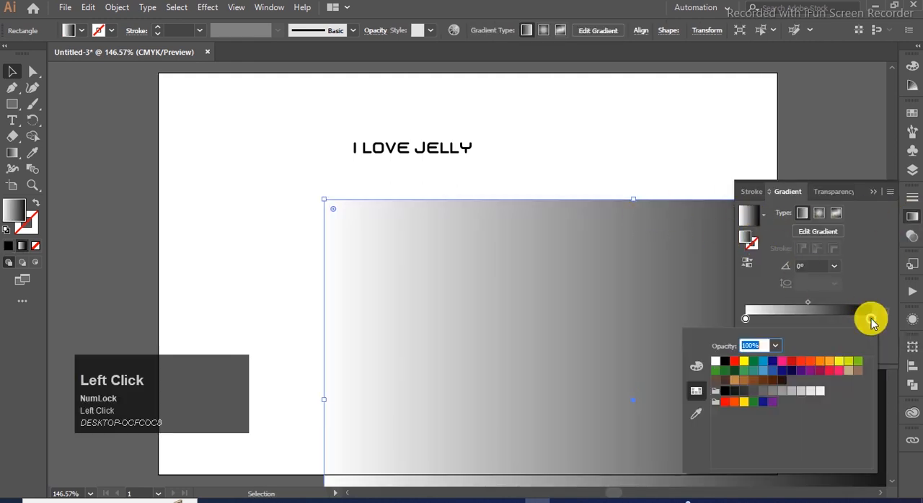
left_click(781, 361)
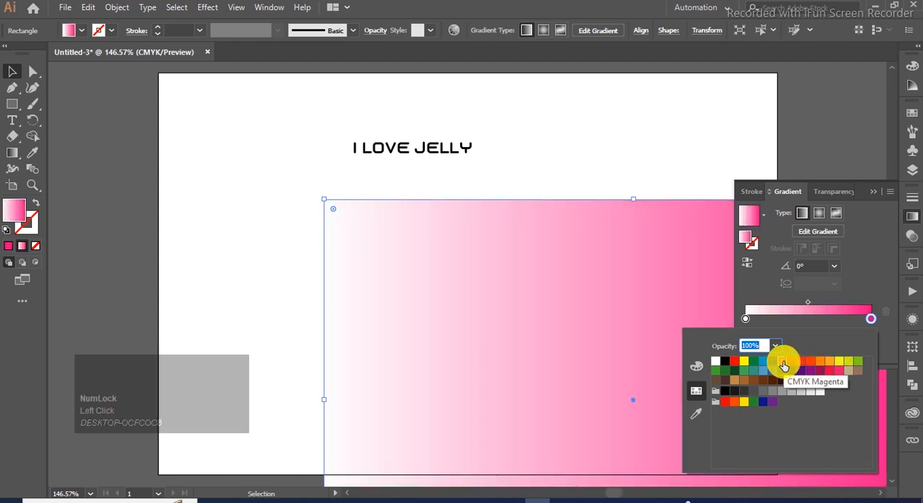
- Change the gradient's white start stop to a light pink with magenta at about 44% and the other inks at 0%
left_click(746, 321)
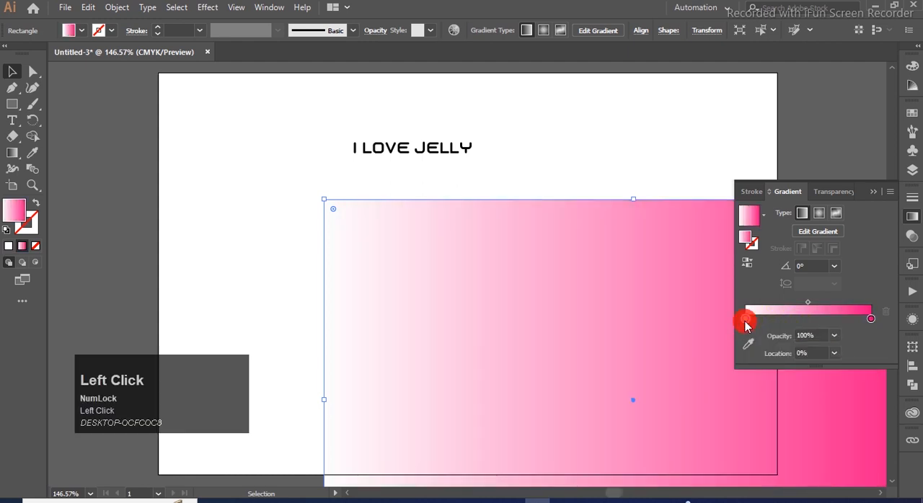
double_click(746, 323)
left_click(696, 366)
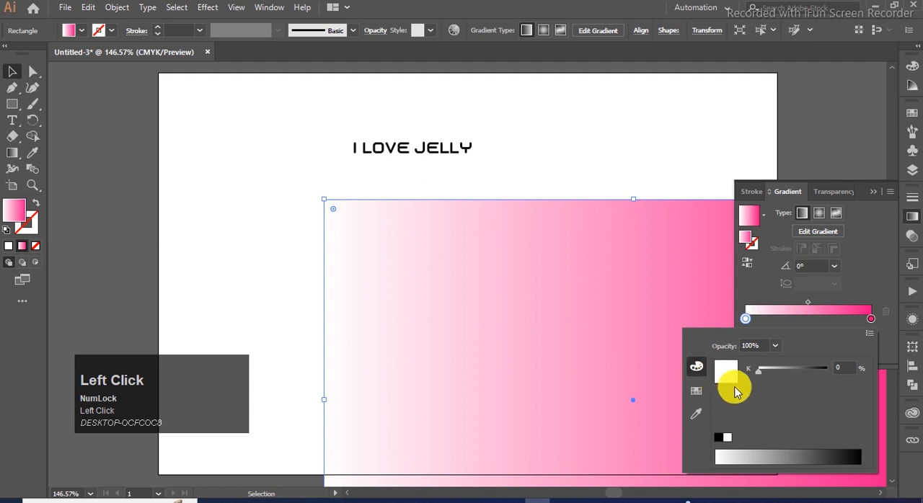
left_click(696, 390)
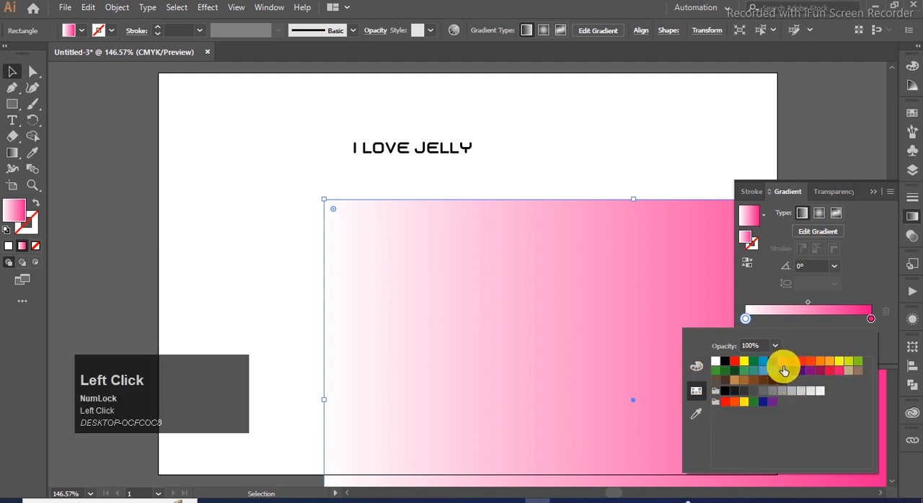
left_click(782, 360)
left_click(698, 369)
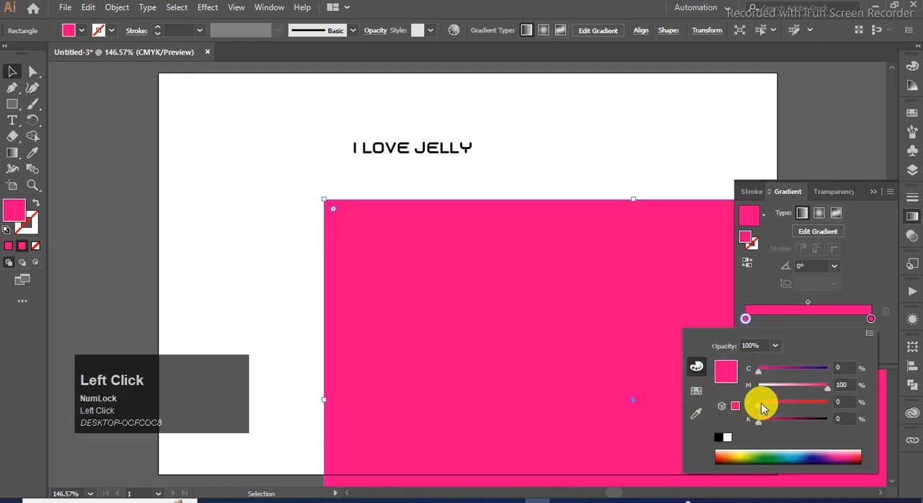
left_click_drag(827, 392, 786, 390)
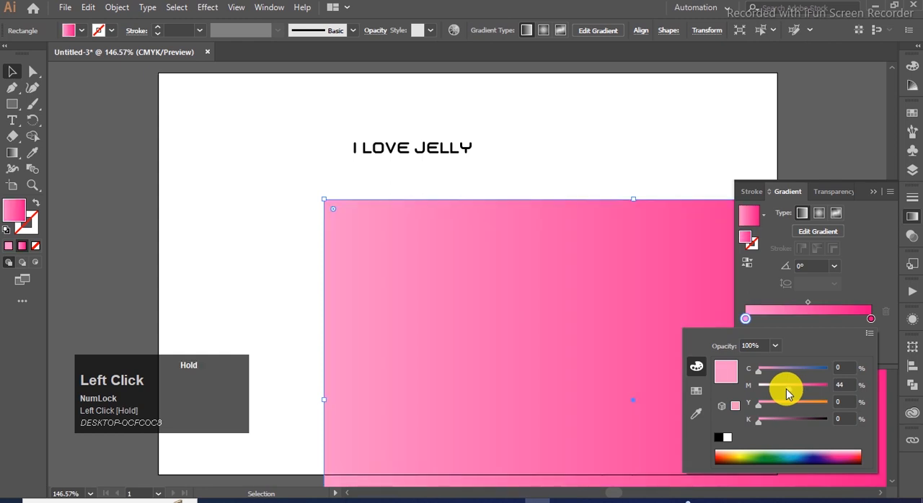
left_click(871, 190)
left_click(872, 192)
- Center the gradient rectangle horizontally and vertically on the artboard and send it behind the text
left_click(685, 165)
left_click_drag(721, 264, 646, 257)
left_click(910, 366)
left_click(778, 376)
left_click(861, 376)
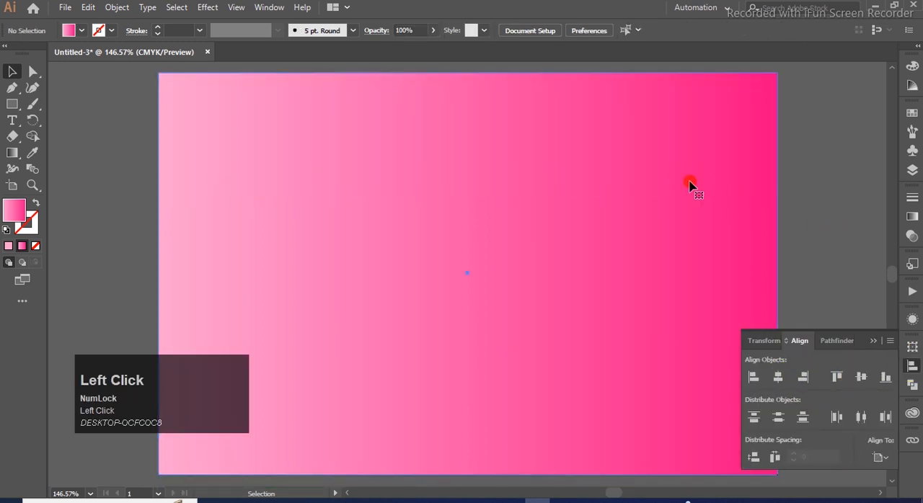
key("ctrl+shift+bracketleft")
left_click(828, 200)
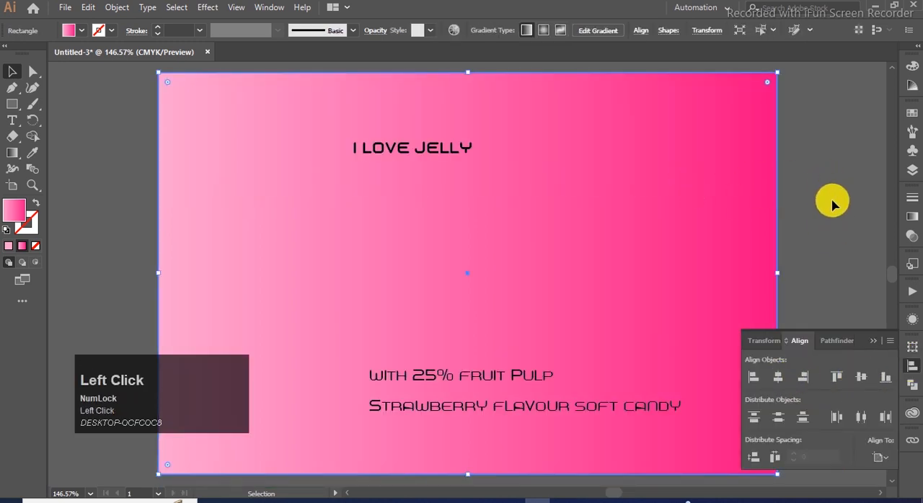
left_click(873, 341)
- Set the background rectangle's gradient angle to 90° and lock the rectangle
left_click(743, 248)
left_click(906, 217)
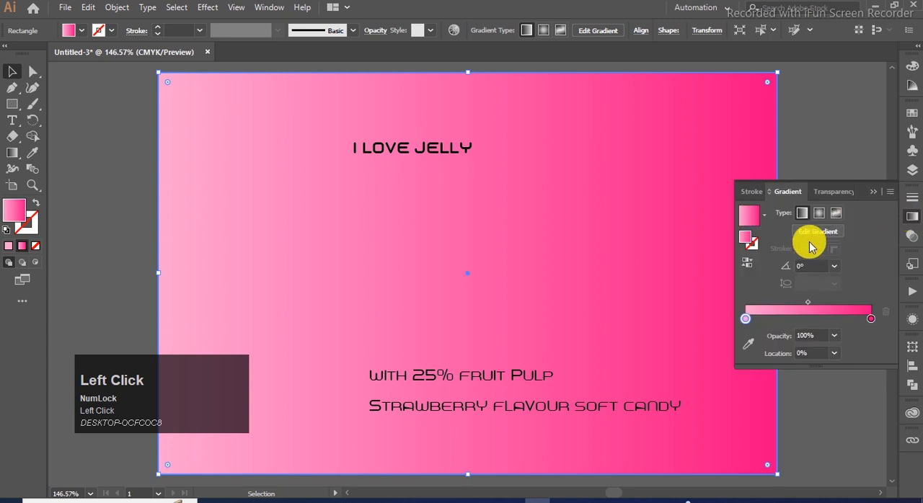
left_click_drag(815, 266, 744, 274)
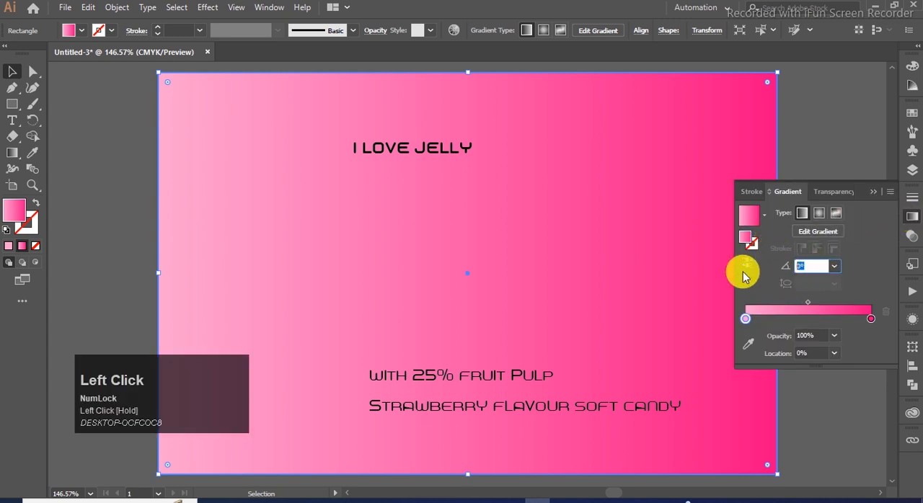
type("90")
key("Return")
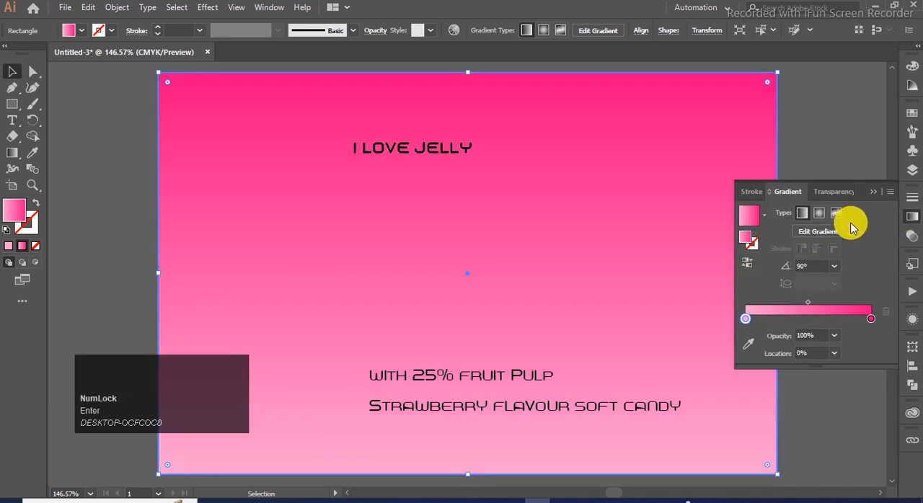
left_click(855, 192)
left_click(819, 191)
left_click(706, 189)
key("ctrl+2")
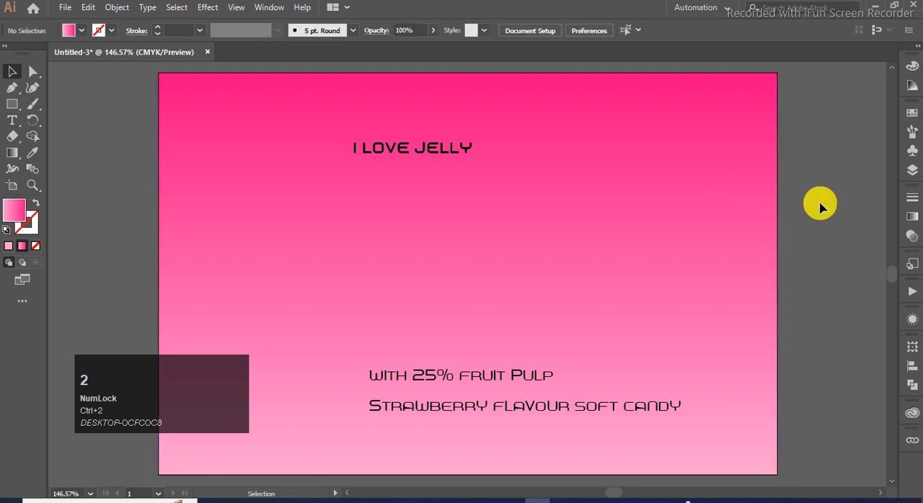
- Color the I LOVE JELLY headline white, leaving the two product text lines black
left_click(452, 148)
left_click_drag(595, 258, 374, 427)
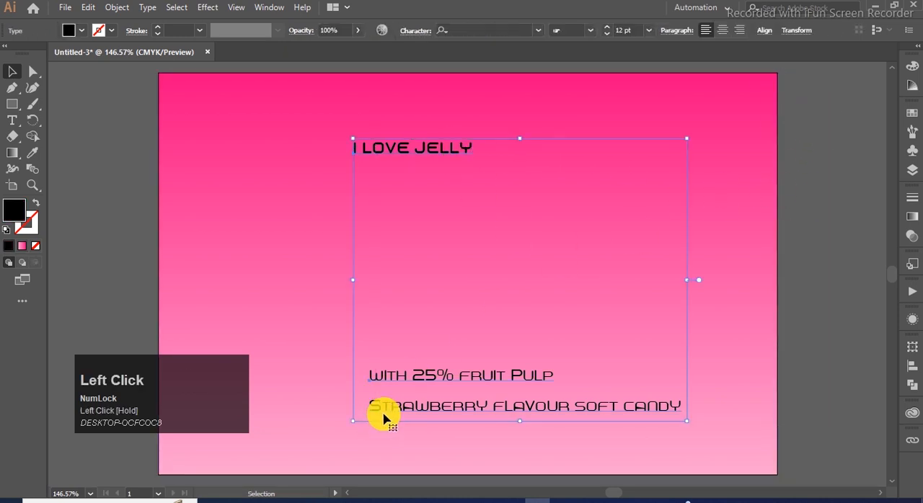
left_click(793, 136)
left_click_drag(815, 110, 449, 161)
left_click(912, 114)
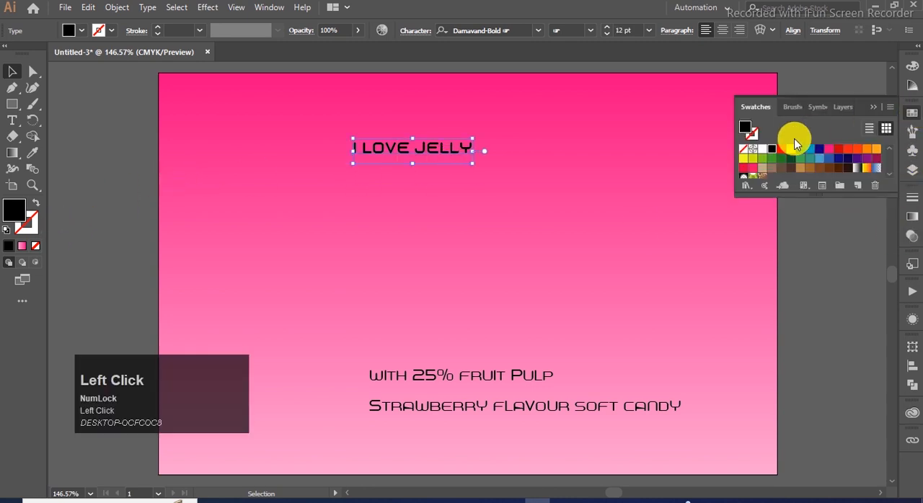
left_click(762, 149)
left_click(877, 108)
left_click(599, 167)
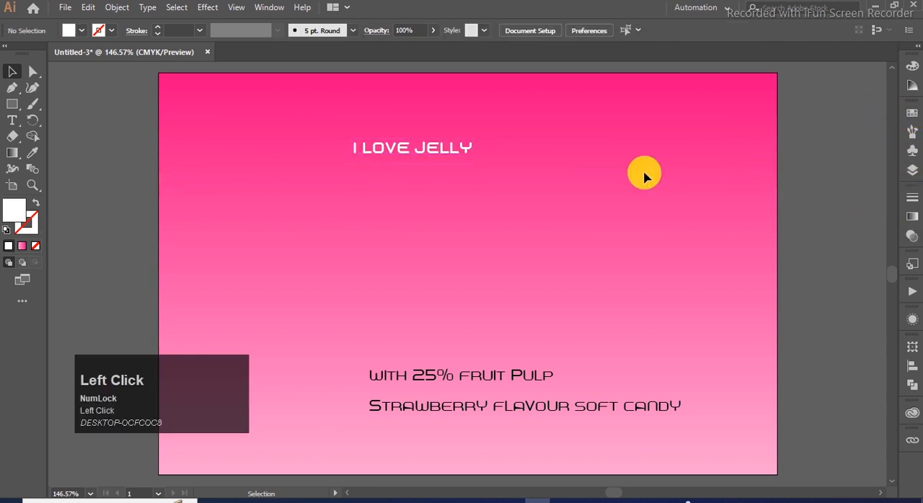
- Cut JELLY out of the headline and place it as a separate text line directly below I LOVE
left_click(419, 154)
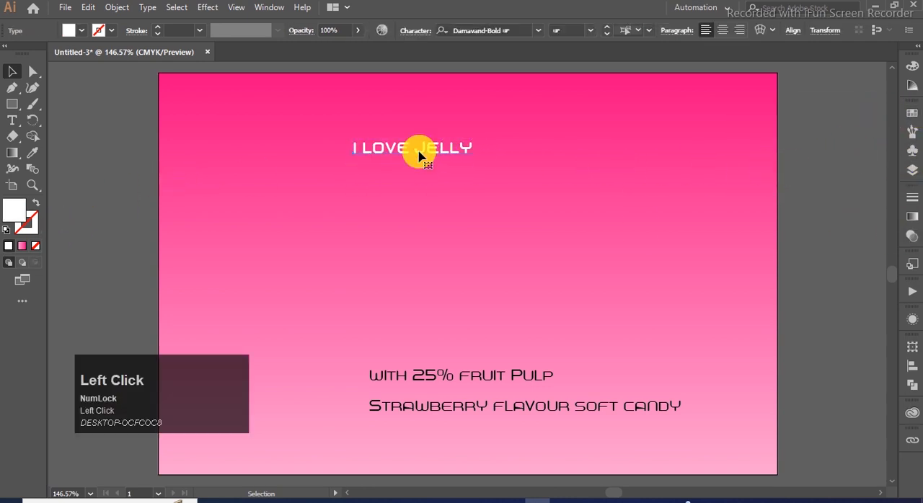
key("ctrl+x")
left_click(12, 71)
left_click_drag(364, 153, 384, 193)
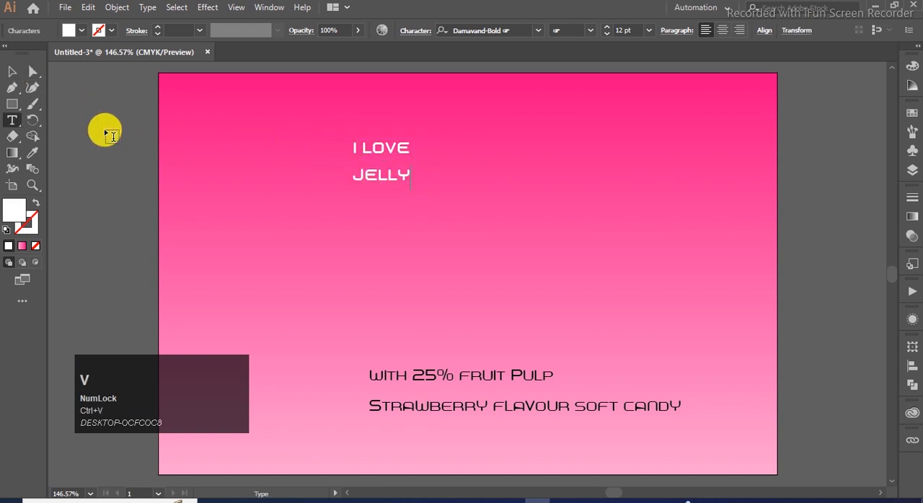
left_click(11, 71)
left_click(298, 185)
left_click(382, 155)
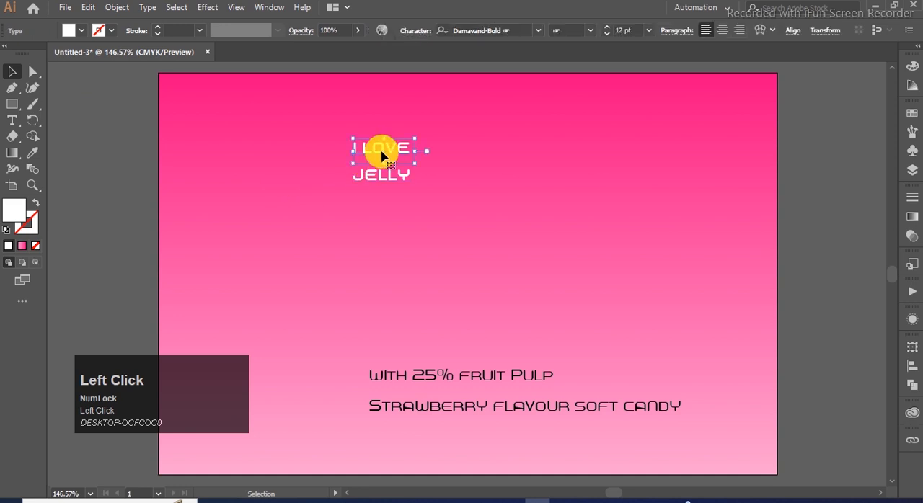
- Enlarge the I LOVE and JELLY lines to about 31 pt and stack them closely together
left_click_drag(461, 132, 514, 301)
left_click(454, 220)
left_click_drag(391, 187, 552, 212)
left_click(476, 263)
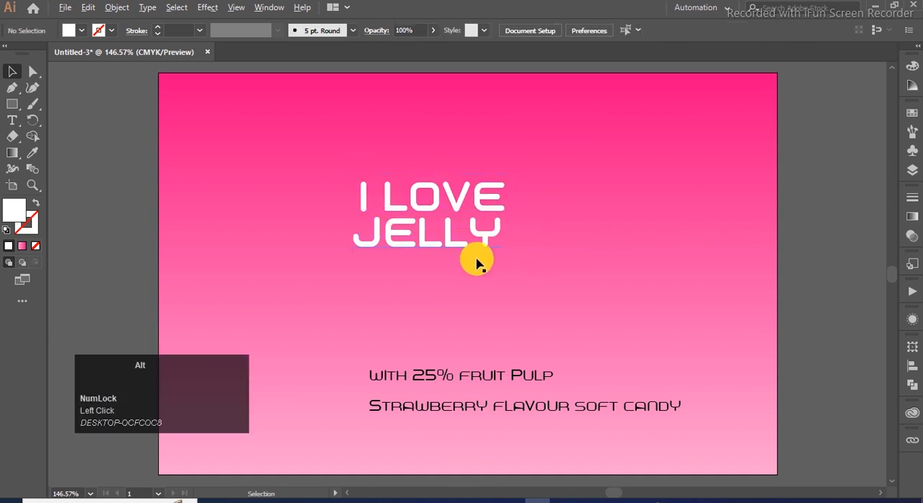
- Nudge the I LOVE line slightly to the right above JELLY
scroll(490, 222, "up", 1)
left_click(490, 206)
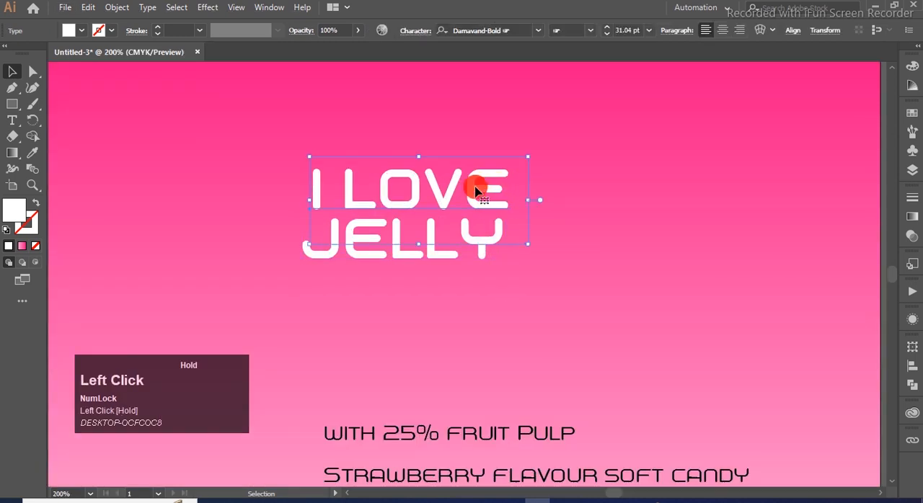
key("Right")
key("Right")
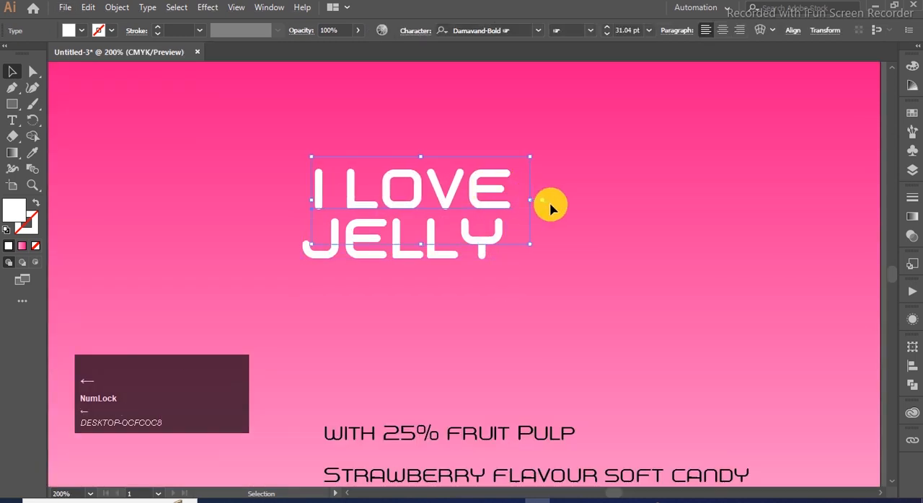
left_click(560, 204)
- Expand the I LOVE and JELLY text lines into outlines, including object and fill
left_click(495, 210)
left_click(496, 235, "shift")
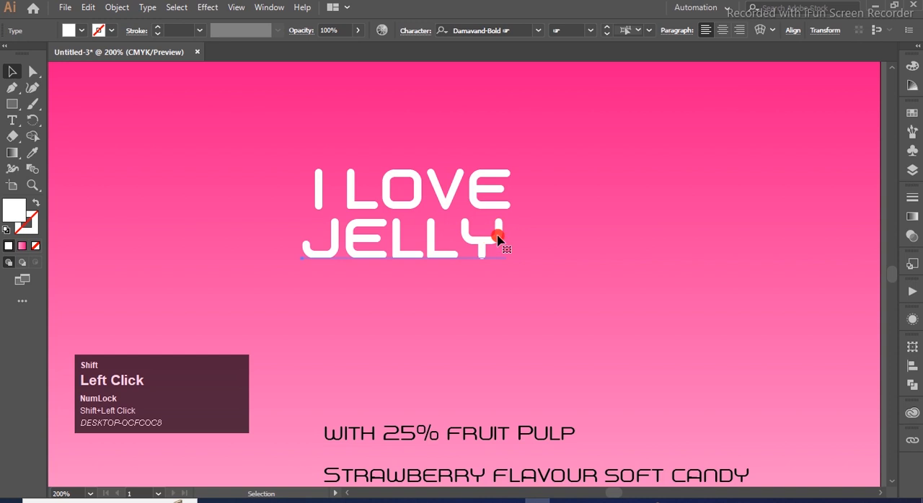
left_click(479, 177)
left_click(117, 7)
left_click(176, 150)
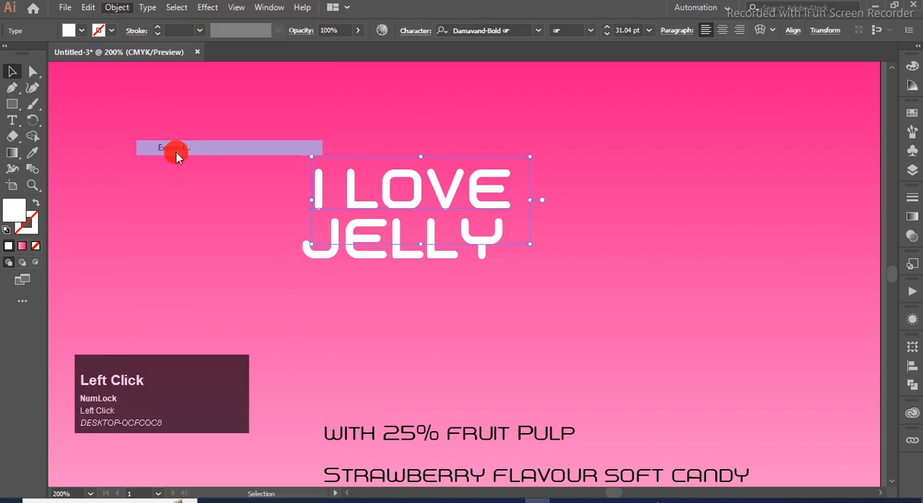
left_click(478, 336)
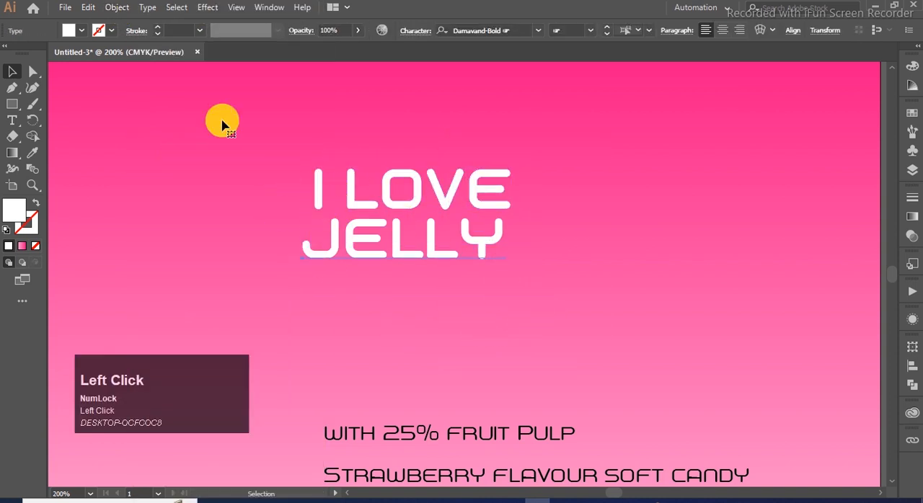
left_click(116, 7)
left_click(178, 149)
left_click(490, 336)
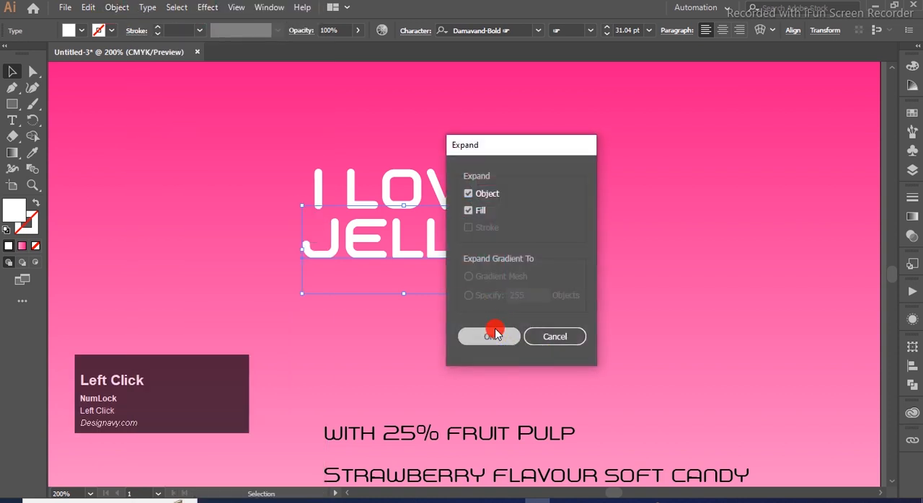
- Delete the letter I from the outlined I LOVE group
double_click(322, 195)
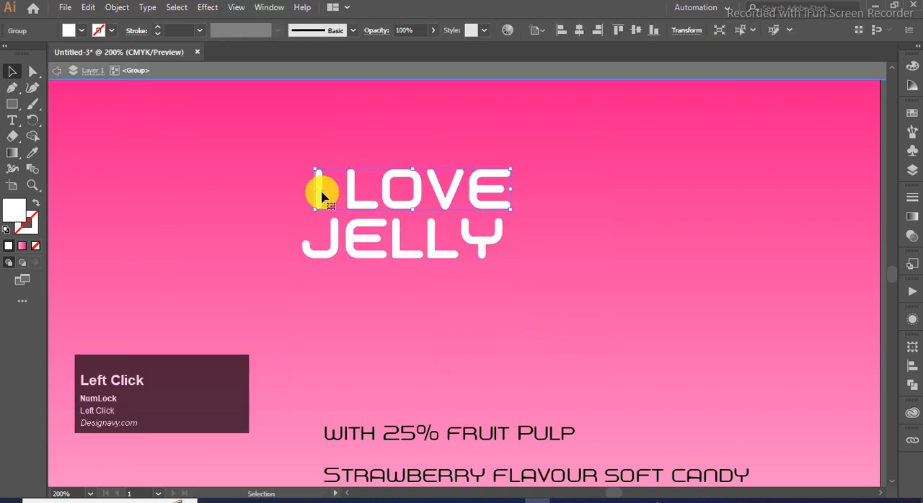
left_click(321, 195)
key("Delete")
left_click(320, 202)
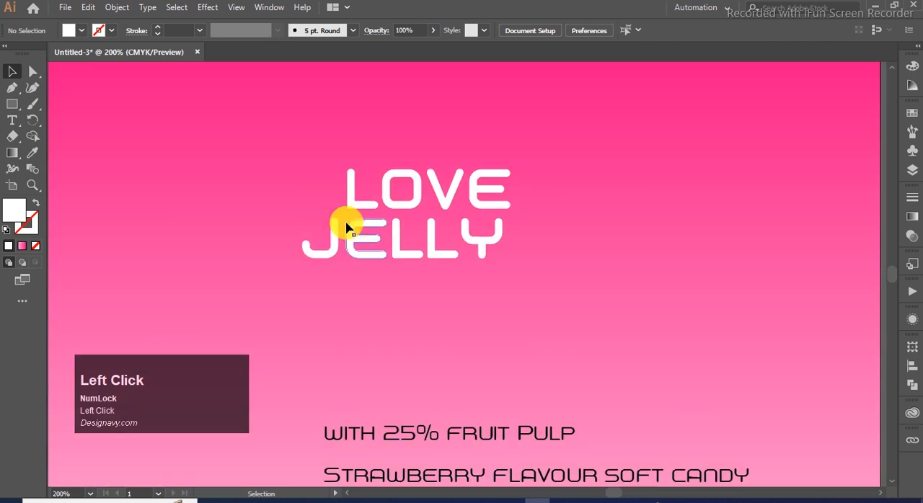
- Ungroup the JELLY outlines and stretch the J's stem upward beside the L of LOVE
right_click(306, 224)
left_click(383, 397)
left_click(333, 230)
key("a")
scroll(352, 214, "up", 2, "alt")
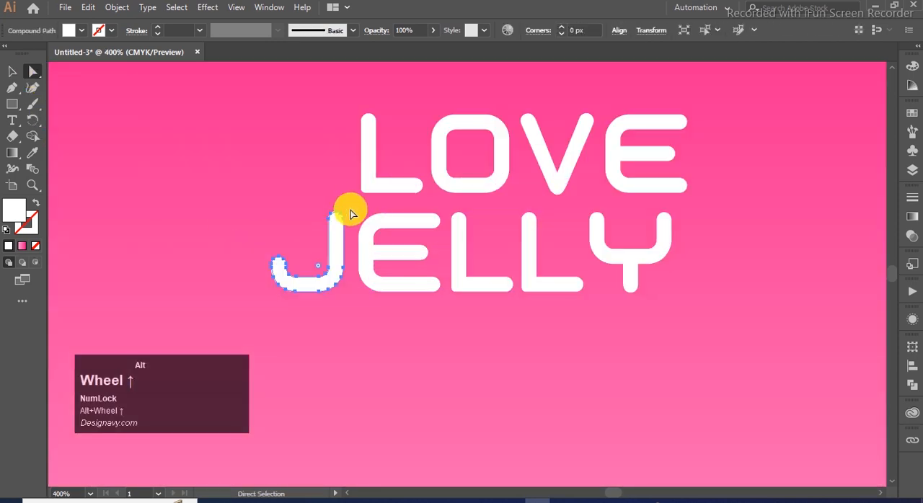
left_click_drag(321, 240, 344, 147)
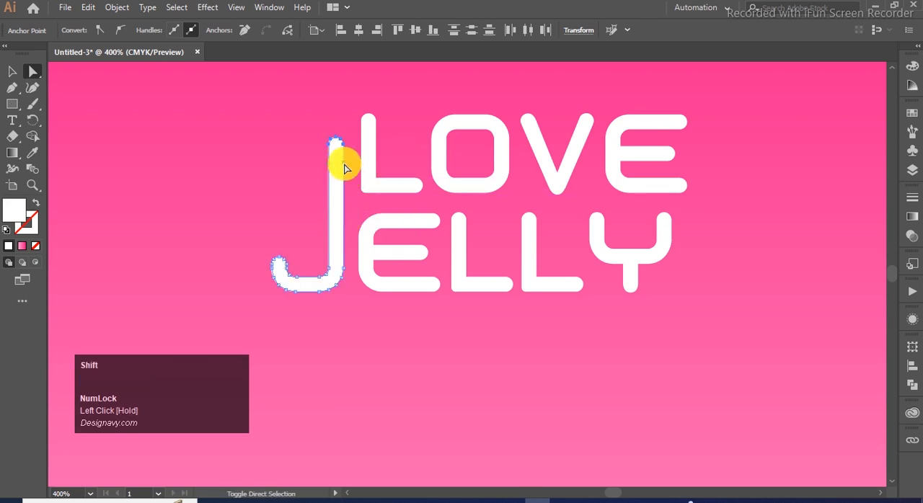
left_click(342, 147)
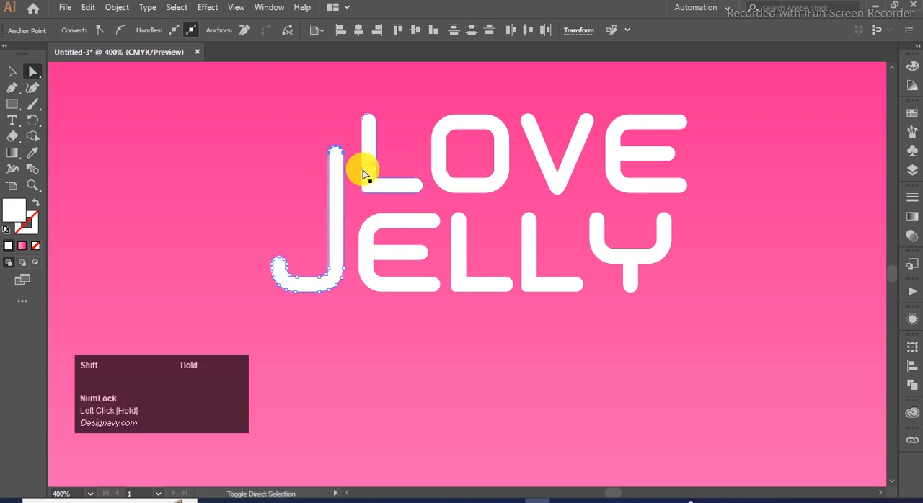
left_click(116, 133)
- Draw a small white square as a dot above the J's stem and round its corners to about 1.4 px
key("m")
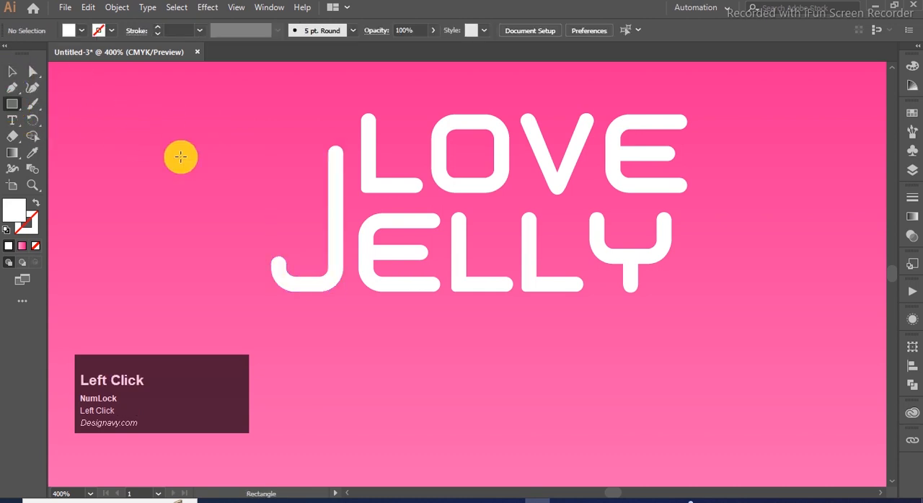
mouse_move(333, 167)
left_mouse_down()
mouse_move(343, 182)
mouse_move(336, 121)
left_mouse_up()
left_click(11, 72)
left_click(33, 71)
scroll(389, 131, "up", 1, "alt")
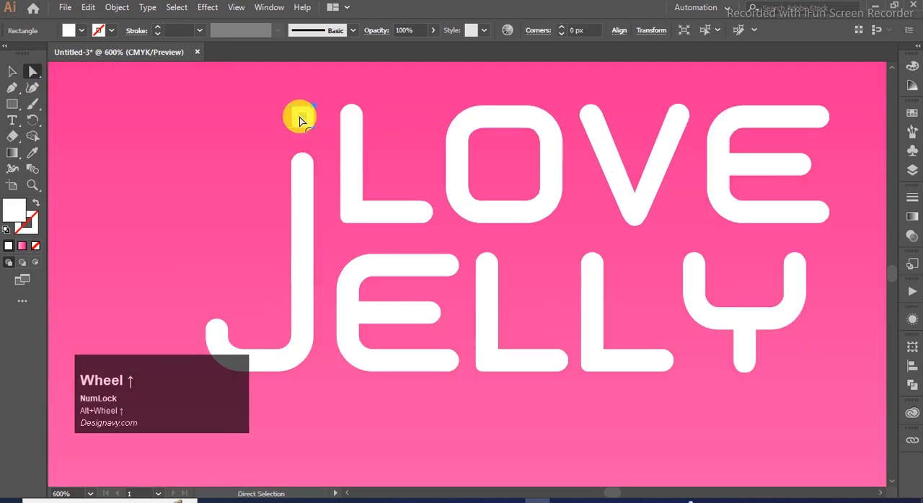
mouse_move(301, 119)
left_mouse_down()
mouse_move(323, 121)
mouse_move(310, 124)
left_mouse_up()
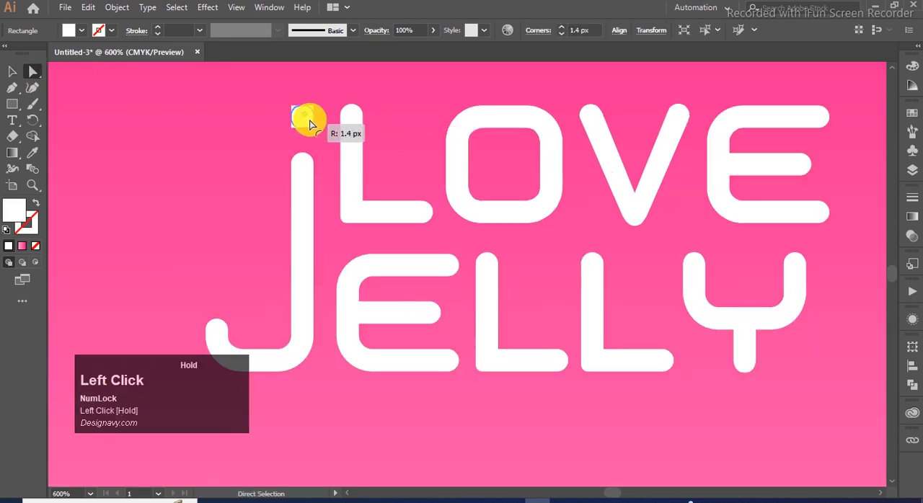
left_click(11, 72)
left_click(138, 138)
scroll(324, 167, "down", 4, "alt")
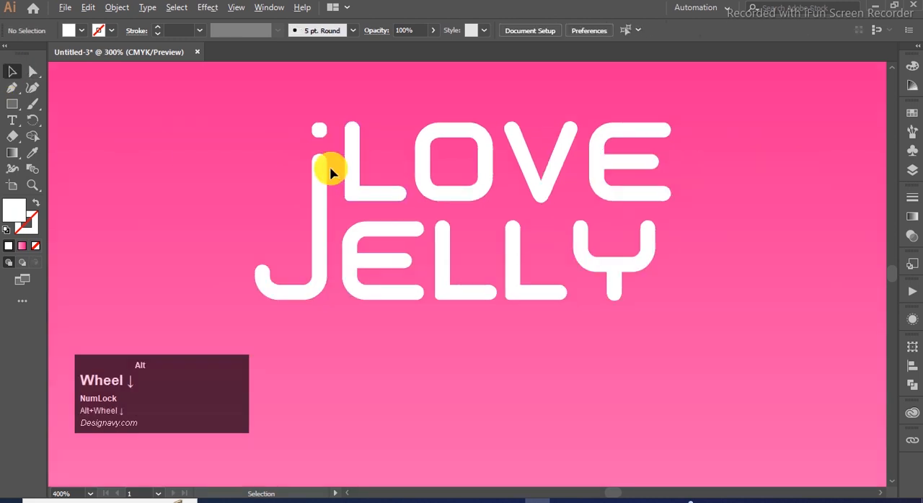
- Narrow the LOVE lettering so its right edge lines up with the end of JELLY
key("space")
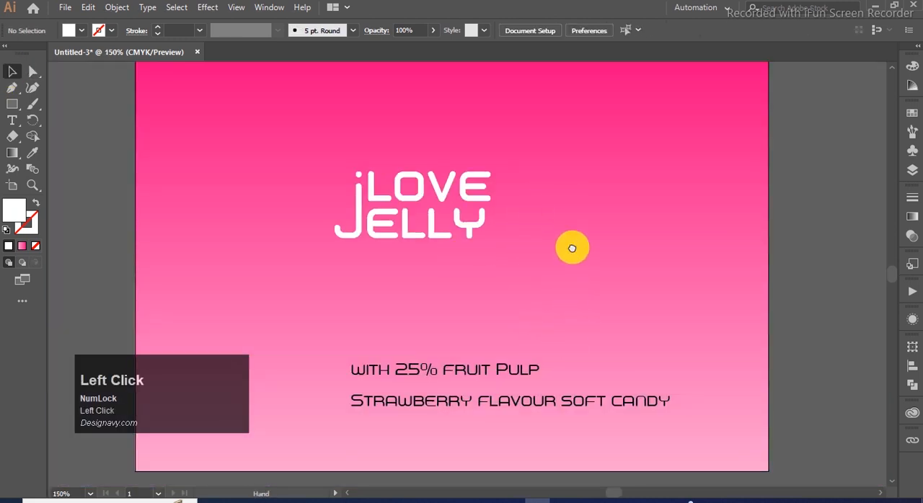
left_click_drag(572, 248, 604, 281)
left_click_drag(542, 198, 330, 323)
left_click(456, 325)
left_click(512, 232)
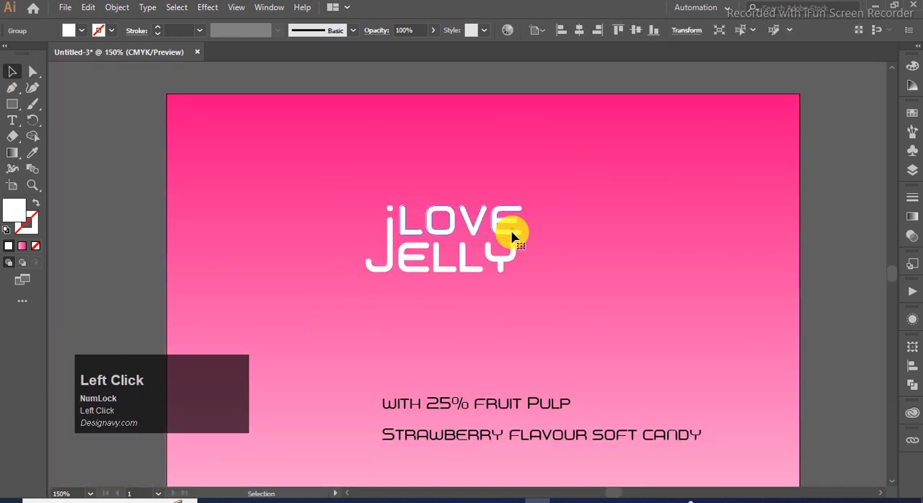
left_click_drag(525, 225, 517, 245)
left_click(542, 191)
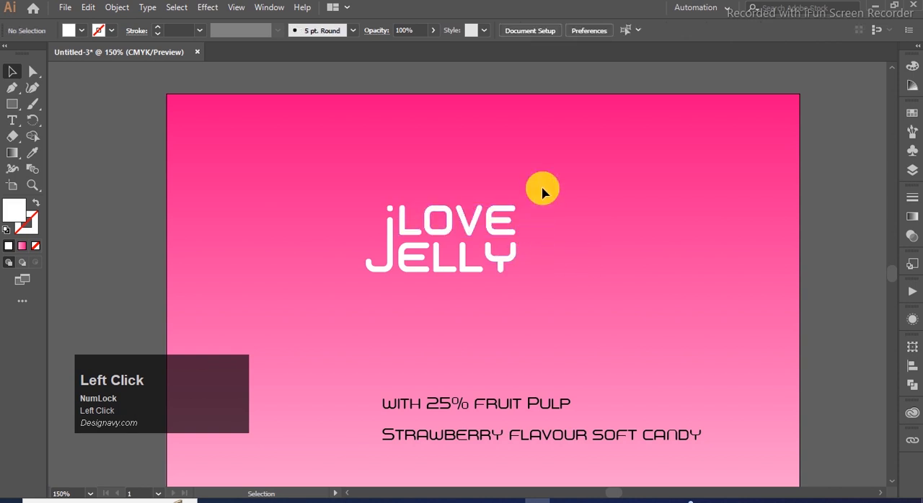
- Group the whole headline lettering, enlarge it and move it to the right half of the artboard
left_click_drag(333, 312, 353, 314)
key("ctrl+g")
left_click_drag(516, 272, 558, 326)
left_click_drag(552, 268, 639, 264)
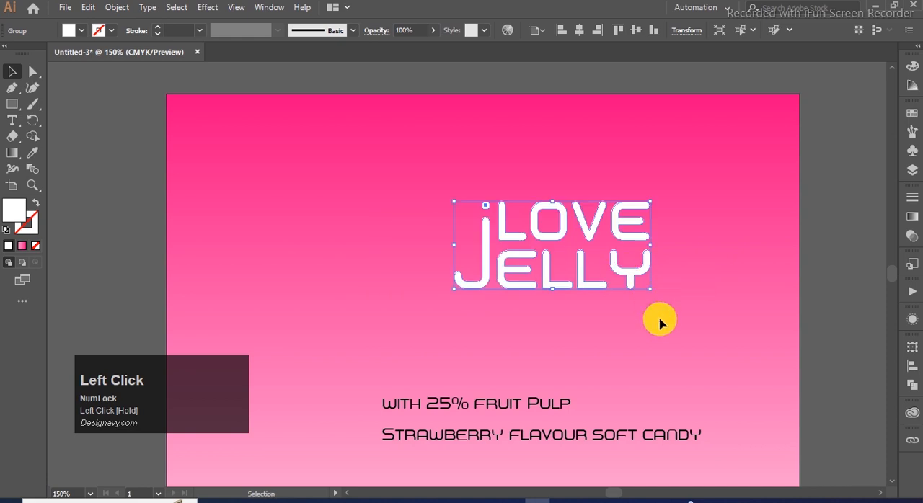
left_click(604, 336)
- Copy strawberry images 1 and 2 from the candy folder in File Explorer and paste them into the Illustrator label document
key("alt+Tab")
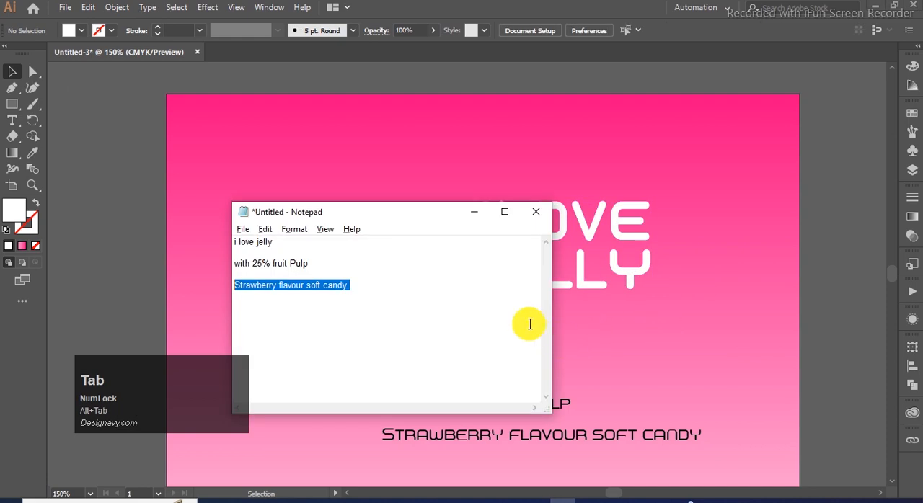
left_click(482, 213)
key("alt+Tab")
left_click_drag(223, 222, 165, 171)
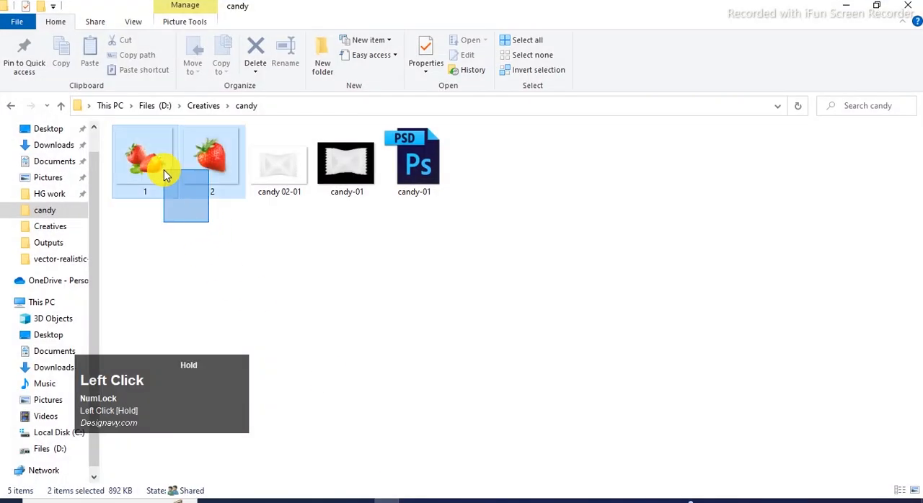
key("ctrl+c")
left_click(534, 496)
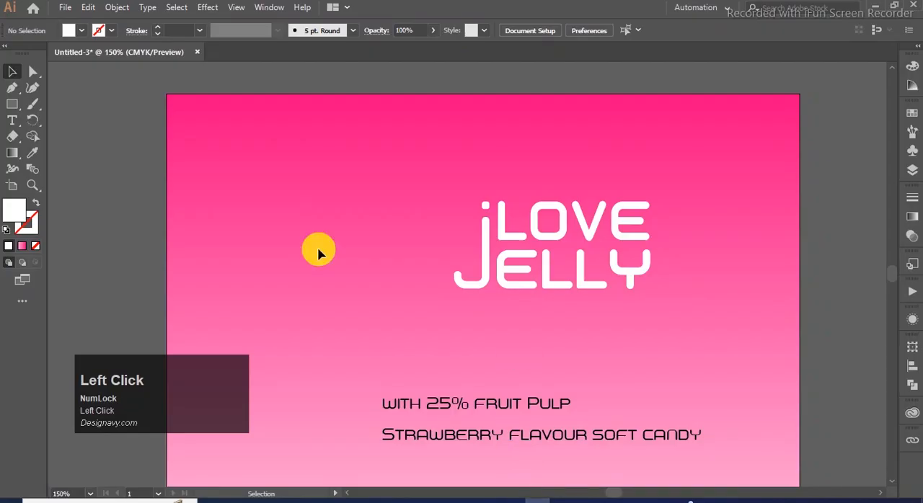
key("ctrl+v")
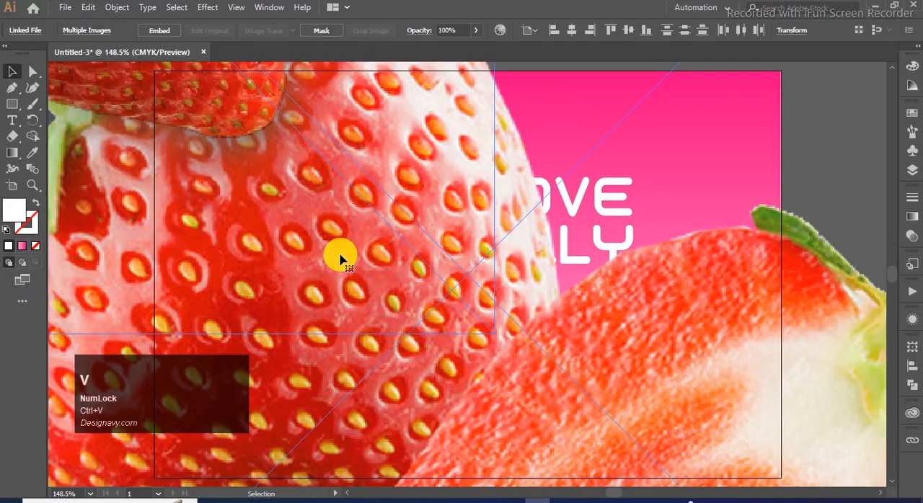
- Shrink both strawberry images, placing the single berry left of the headline and the pair over the lower product text
scroll(397, 243, "down", 4)
left_click(649, 211)
left_click_drag(508, 323, 575, 362)
left_click_drag(666, 79, 433, 272)
left_click_drag(339, 153, 372, 231)
left_click_drag(440, 117, 411, 155)
key("ctrl+0")
left_click_drag(598, 394, 614, 384)
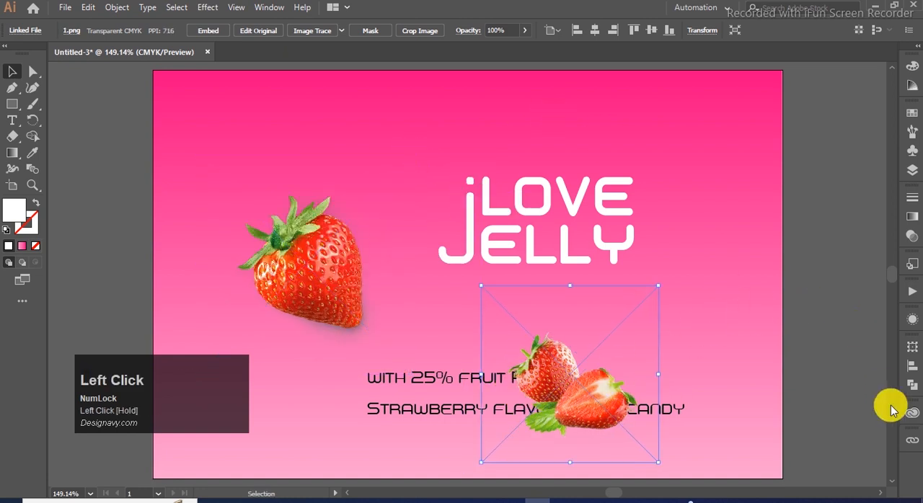
left_click(604, 377)
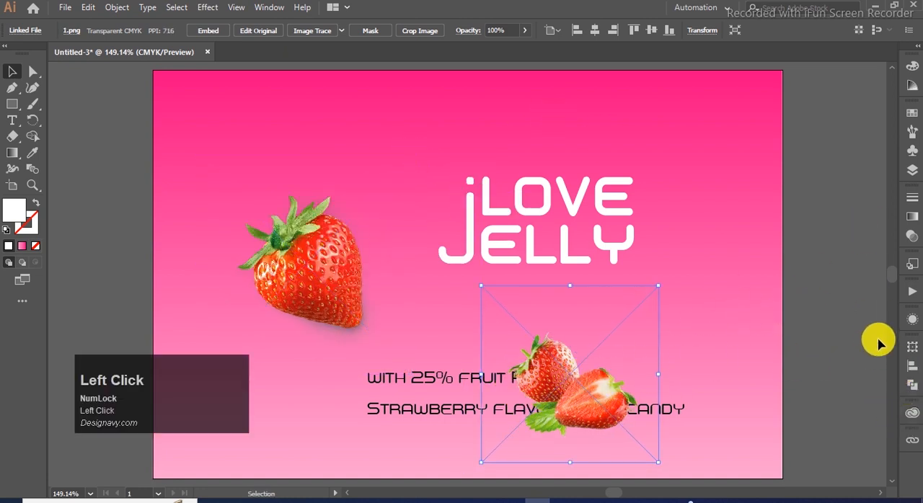
left_click(879, 346)
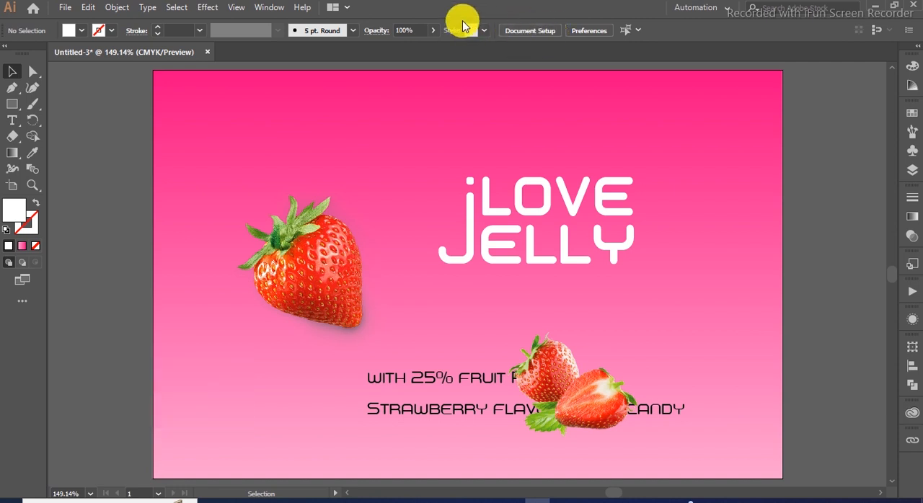
- Show the Properties panel and dock it among the collapsed panels
left_click(259, 7)
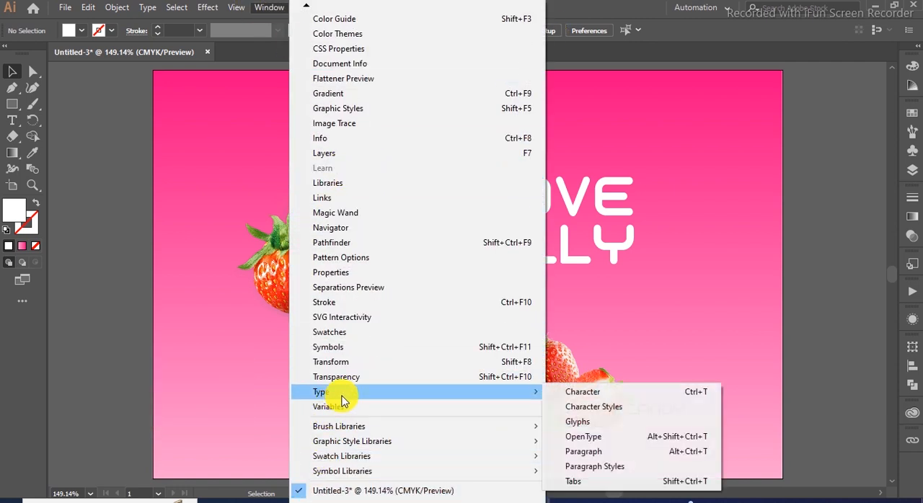
left_click(358, 272)
left_click_drag(62, 6, 914, 202)
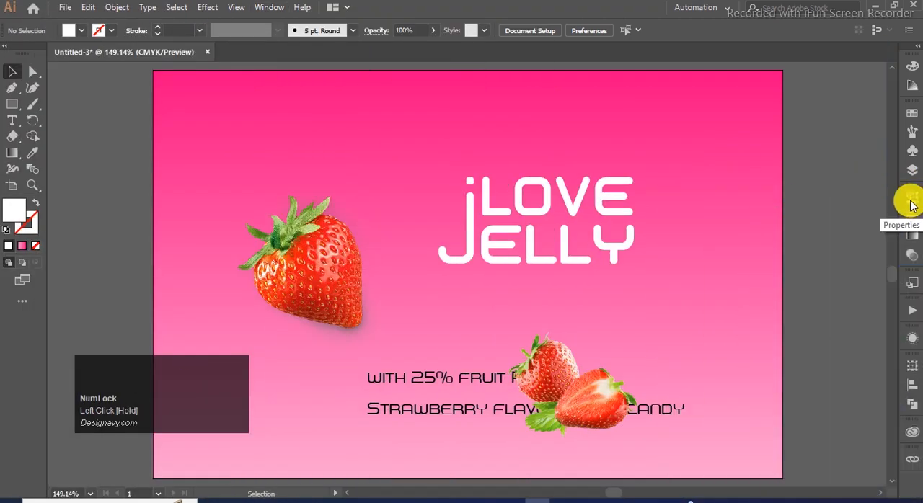
left_click(367, 268)
left_click(218, 53)
left_click(490, 339)
left_click(217, 29)
left_click(822, 332)
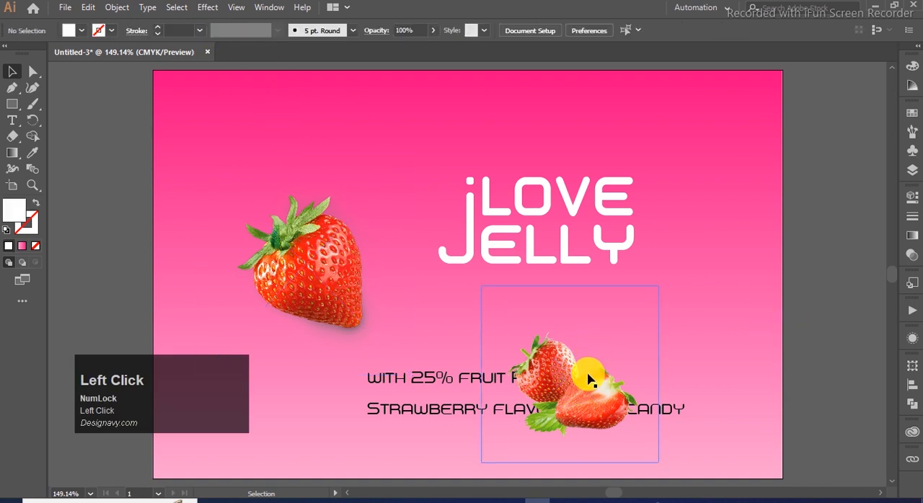
- Move both strawberry images and the two product text lines towards the area left of the artboard, leaving only the headline in place
left_click_drag(589, 375, 653, 335)
scroll(494, 256, "down", 1)
left_click_drag(568, 294, 224, 235)
left_click_drag(372, 273, 149, 247)
left_click_drag(505, 341, 301, 178)
left_click(677, 219)
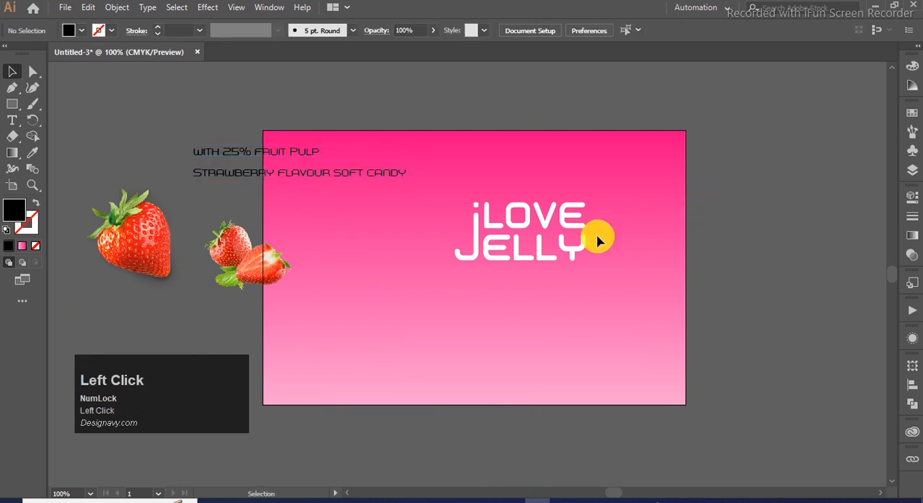
- Draw a black rectangle 260 px high over the right part of the artboard, about 218 px wide, and widen it leftward
left_click(13, 107)
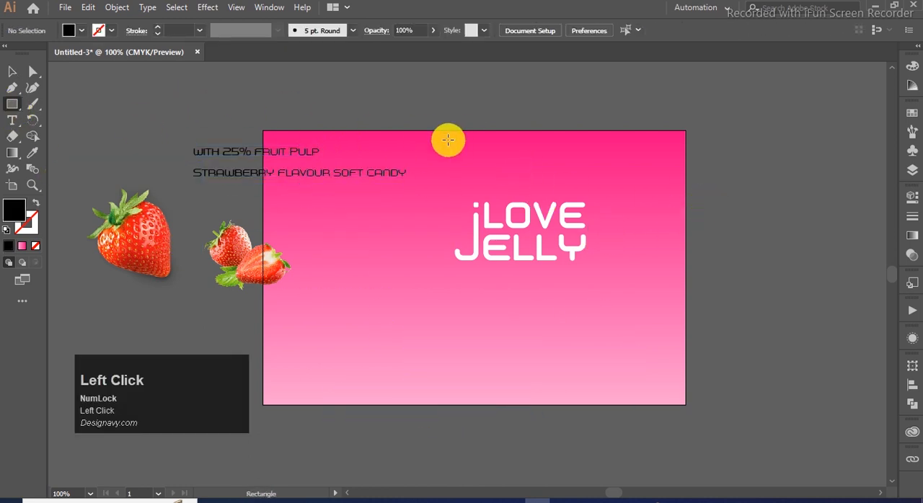
left_click_drag(455, 131, 685, 404)
left_click(13, 70)
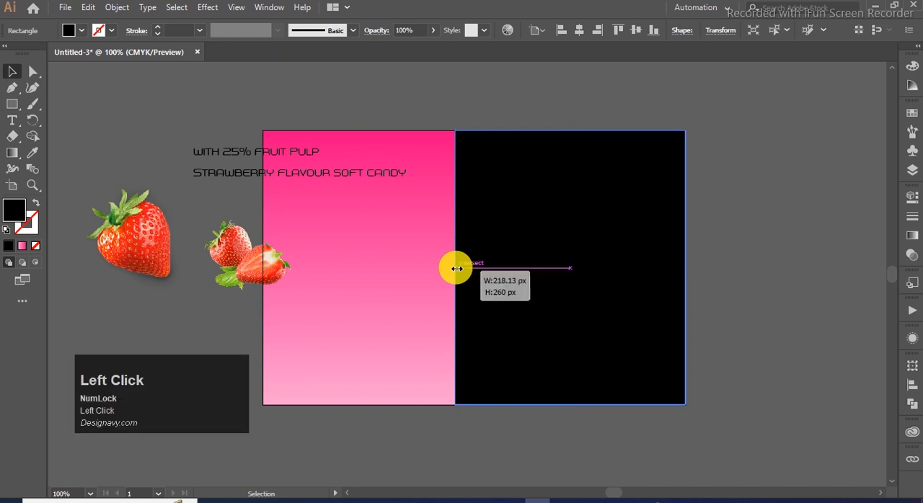
left_click_drag(456, 268, 437, 268)
- Send the black rectangle behind the headline lettering and lock it
left_click(705, 216)
left_click(645, 218)
key("ctrl+bracketleft")
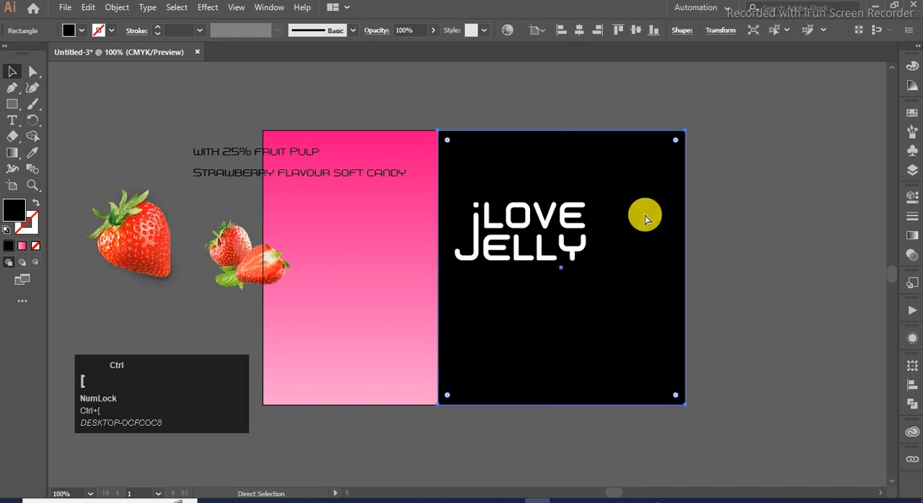
left_click(785, 209)
key("ctrl+2")
- Enlarge the headline lettering so it nearly spans the black rectangle
left_click(754, 214)
left_click(579, 220)
left_click_drag(589, 264, 655, 305)
left_click(740, 276)
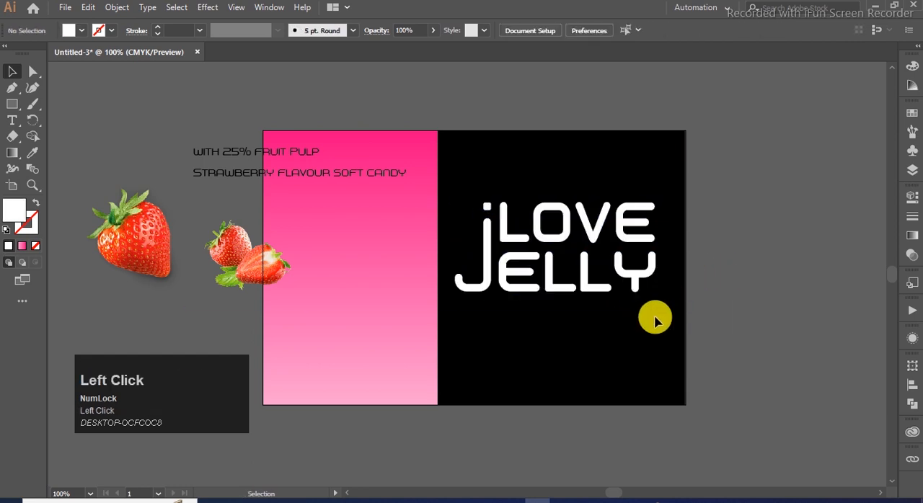
- Unlock all objects and reshape the black rectangle into a narrower vertical band, leaving a pink strip along its right side
key("ctrl+alt+2")
left_click(673, 319)
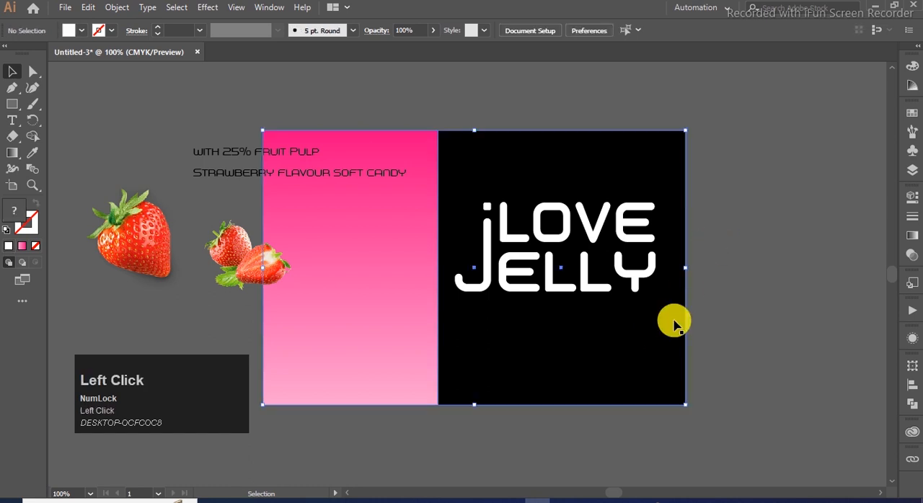
left_click_drag(685, 270, 634, 269)
left_click_drag(437, 270, 429, 269)
- Move the headline left and shrink it to fit inside the black band
left_click(596, 235)
left_click_drag(595, 236, 574, 238)
left_click_drag(634, 292, 620, 293)
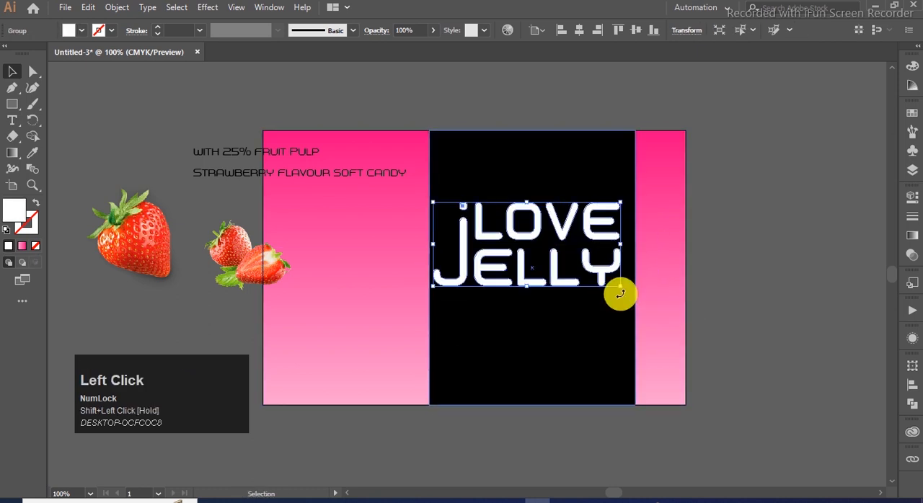
- Raise the headline slightly within the black band and stretch it a little taller and wider
key("Page_Down")
scroll(618, 294, "up", 4)
scroll(613, 287, "up", 1)
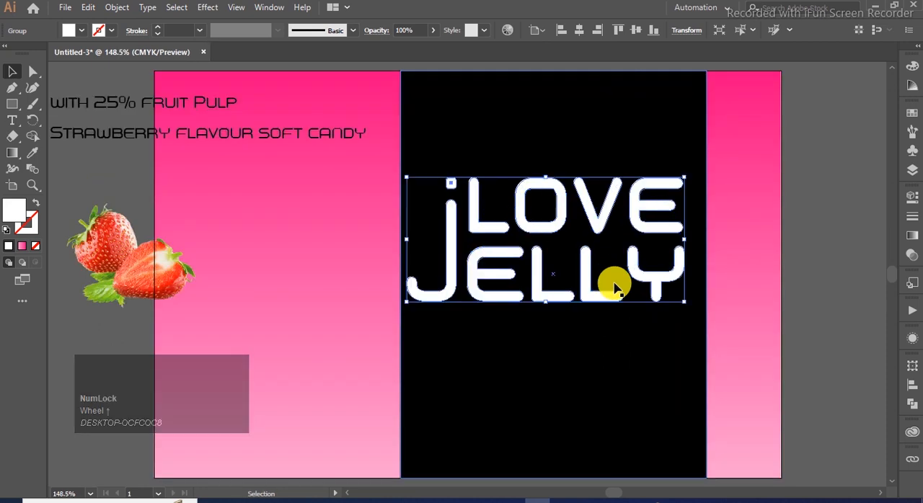
left_click_drag(577, 279, 587, 261)
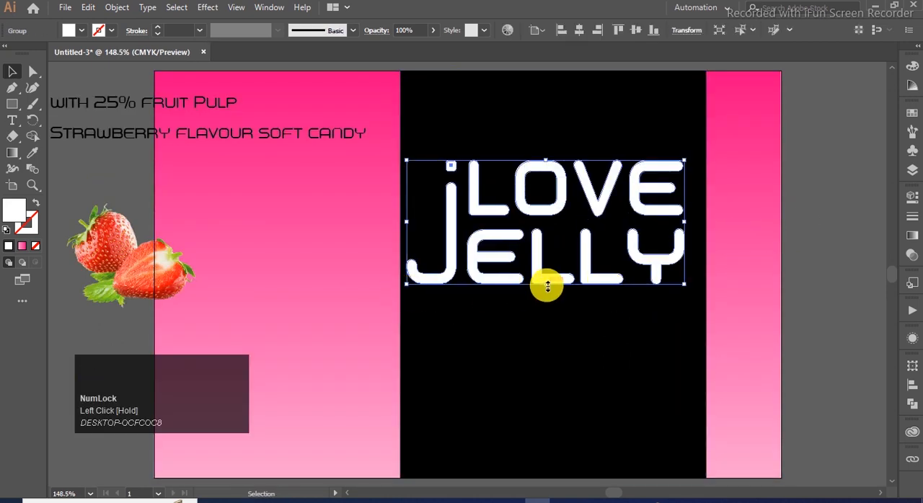
left_click_drag(546, 282, 556, 301)
mouse_move(683, 188)
left_mouse_down()
mouse_move(689, 177)
mouse_move(692, 188)
left_mouse_up()
scroll(622, 193, "down", 2)
left_click(706, 262)
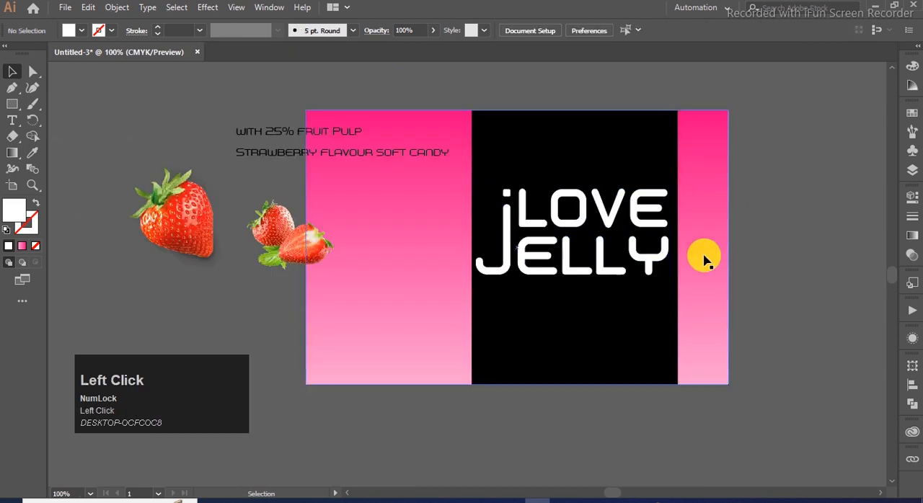
- Move both product text lines below the headline and color them white
left_click(288, 135)
left_click(285, 154, "shift")
left_click_drag(340, 150, 626, 324)
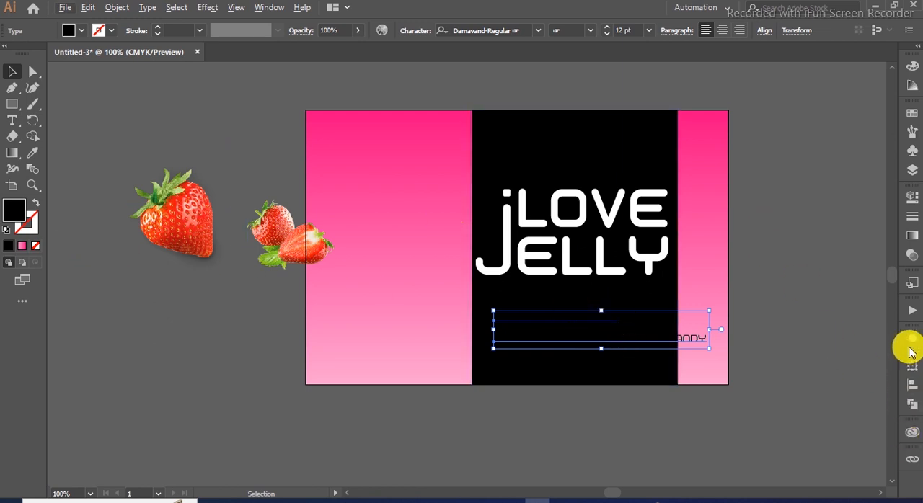
left_click(912, 113)
left_click(761, 148)
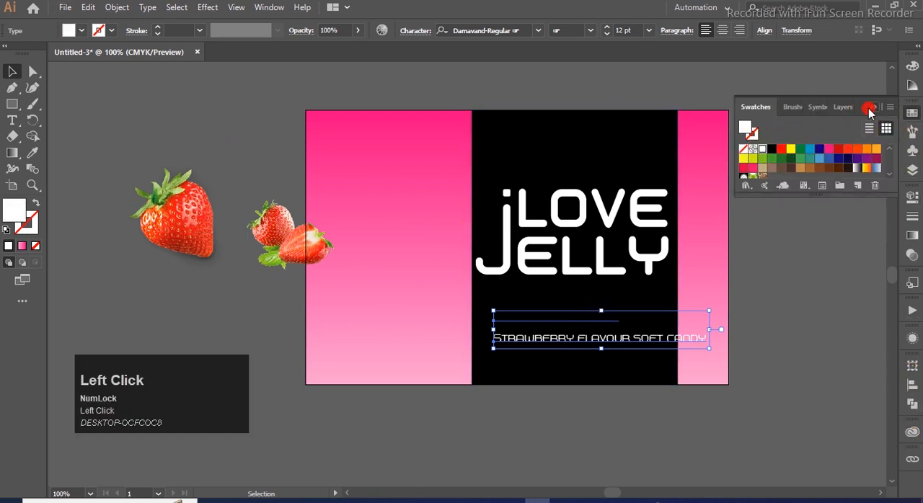
left_click(870, 109)
- Try to style the "25%" in the fruit pulp line as Damavand-Bold at 18 pt
scroll(612, 364, "up", 1, "alt")
left_click(639, 422)
left_click(634, 335)
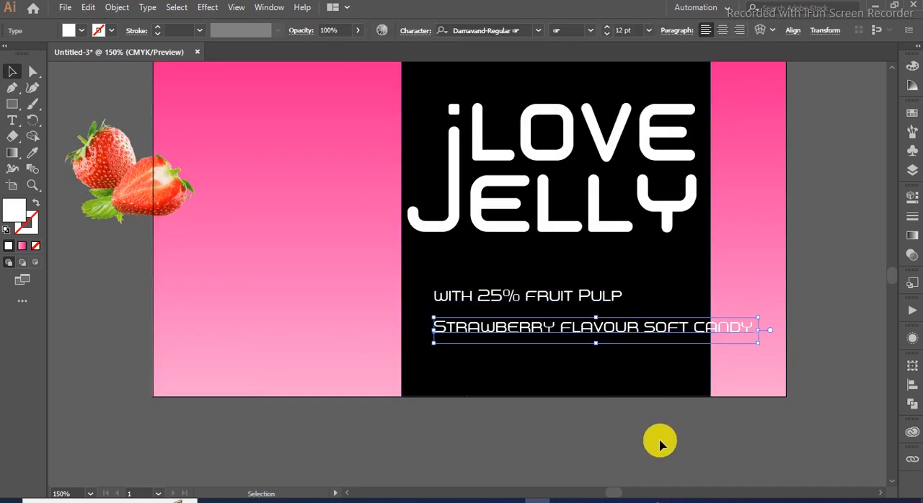
left_click(618, 385)
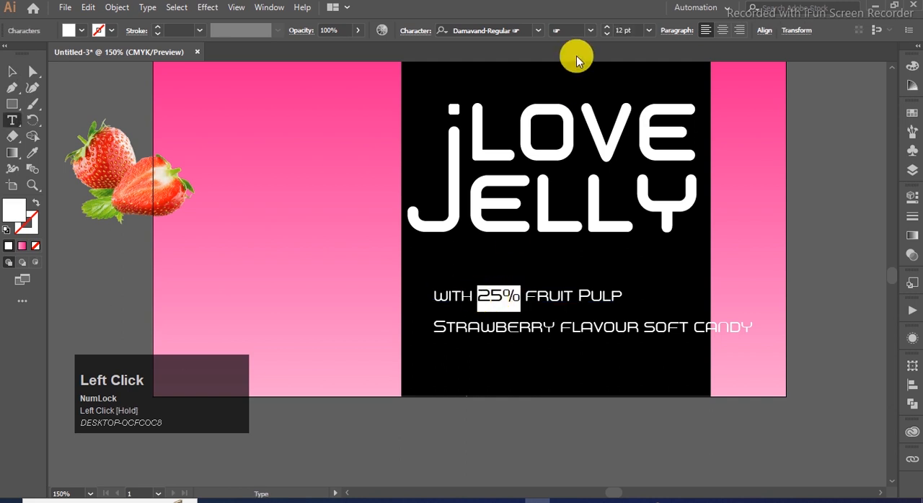
left_click(537, 32)
left_click(580, 119)
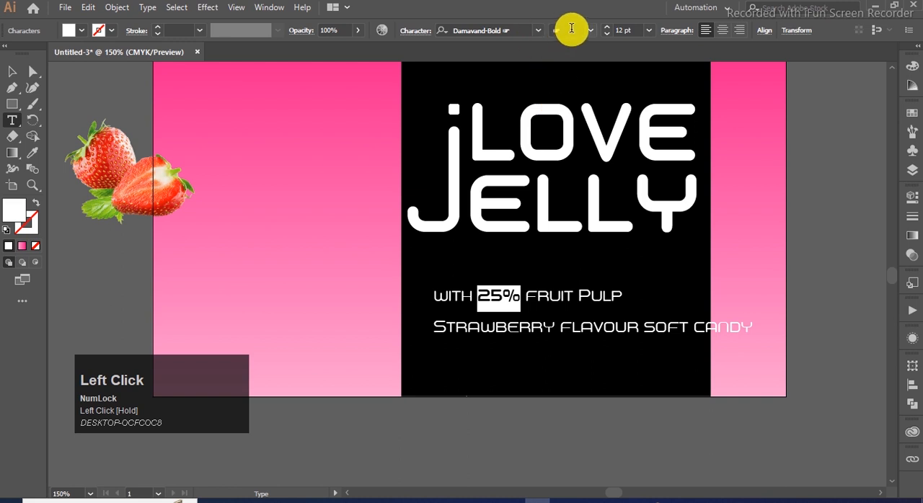
left_click(648, 31)
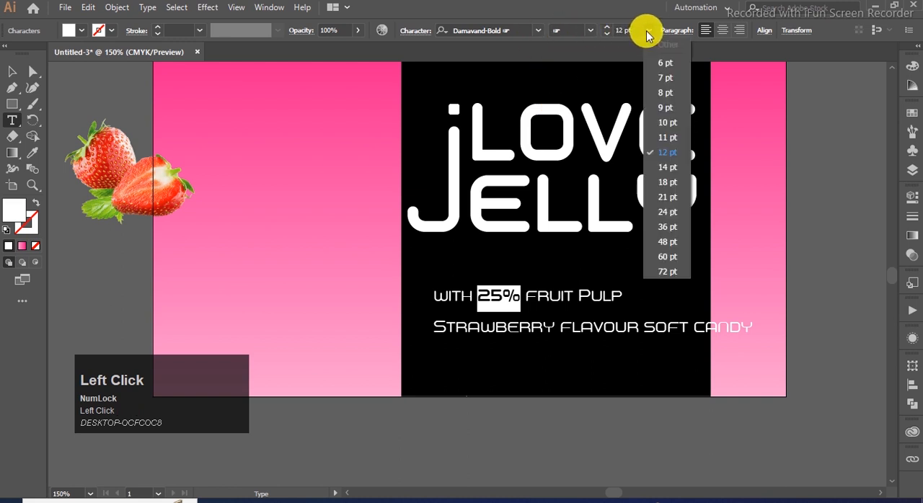
left_click(664, 181)
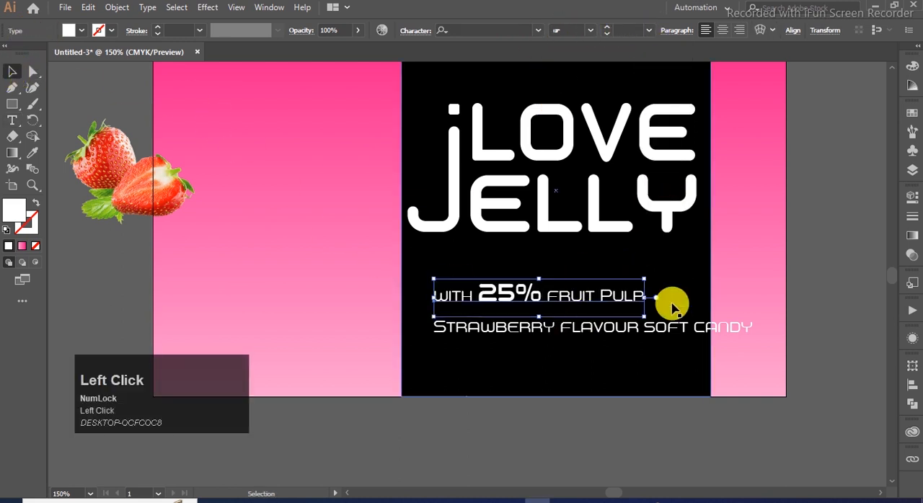
key("ctrl+z")
key("ctrl+z")
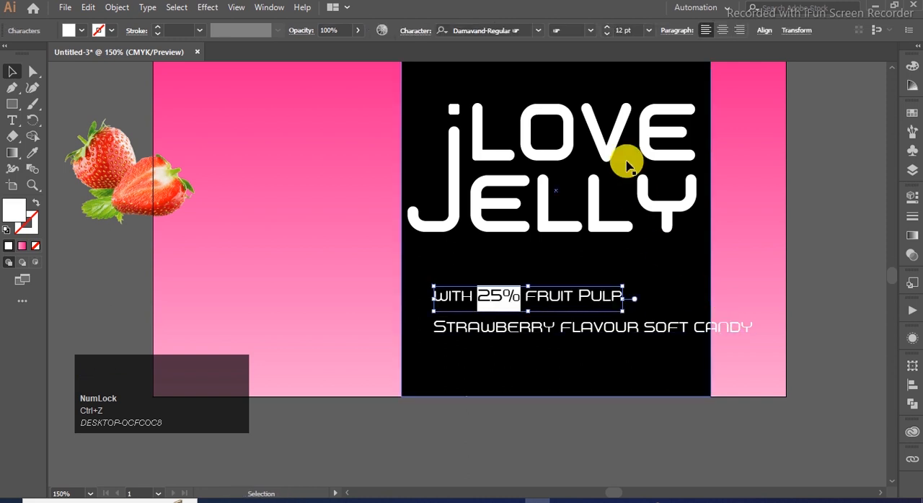
- Enlarge the "25%" in the fruit pulp line and make the number 25 bold
left_click(648, 30)
left_click(669, 177)
left_click(572, 328)
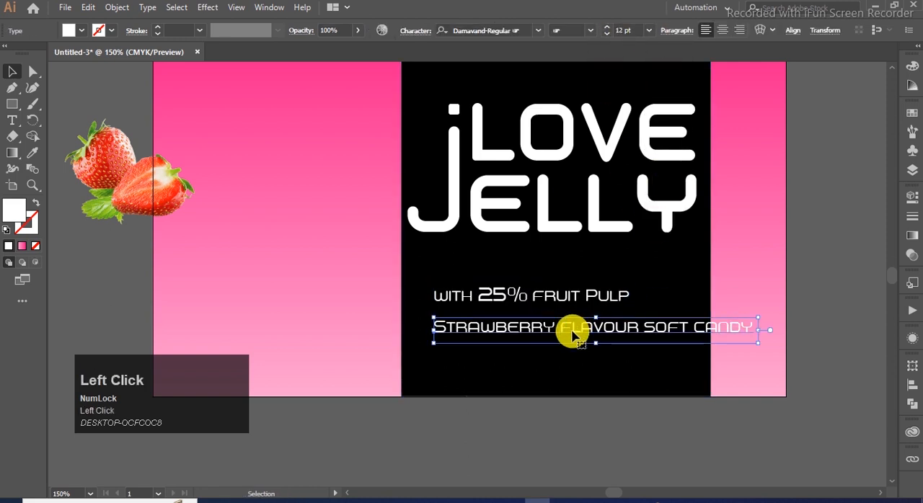
- Try to break the strawberry flavour line before "soft candy"
left_click(649, 339)
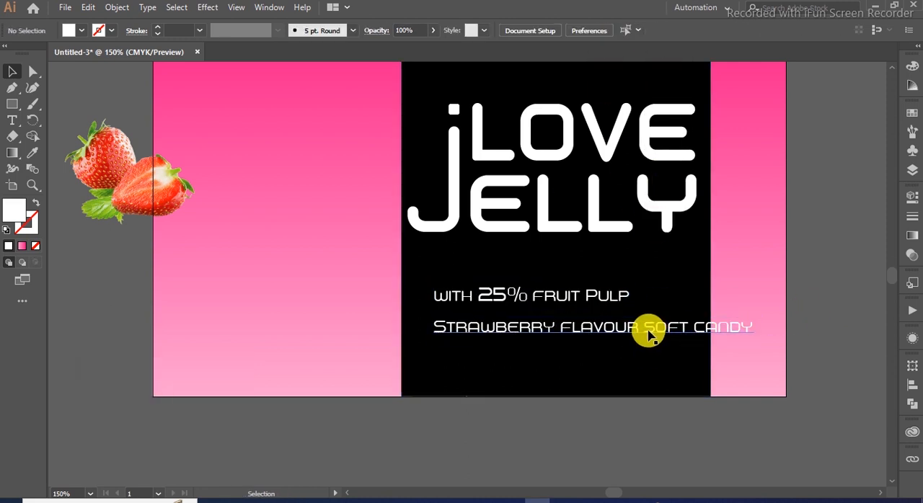
double_click(648, 331)
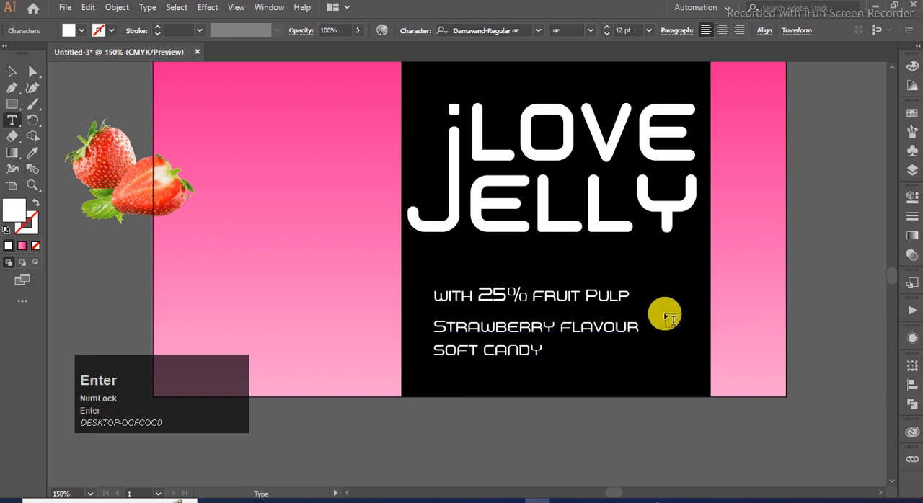
key("ctrl+z")
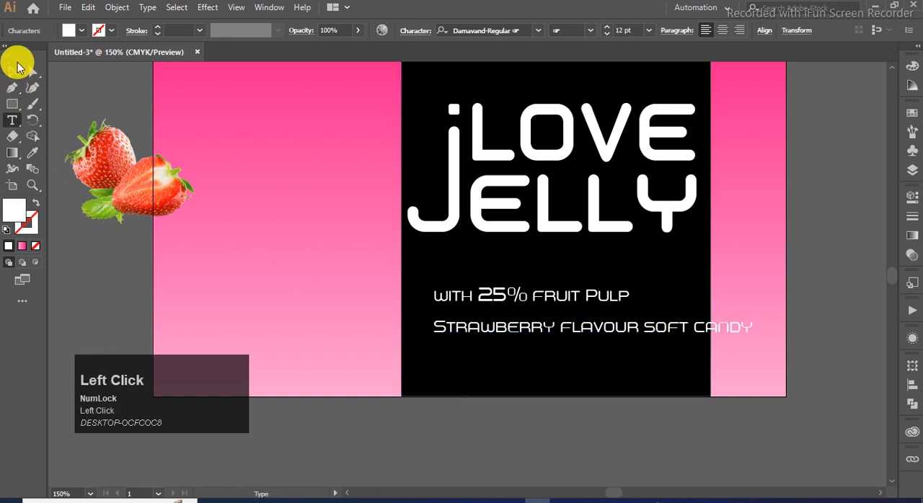
key("Escape")
- Align the strawberry flavour line with the headline's left edge, shrink it to fit the band, and shift the fruit pulp line left
left_click_drag(528, 331, 502, 331)
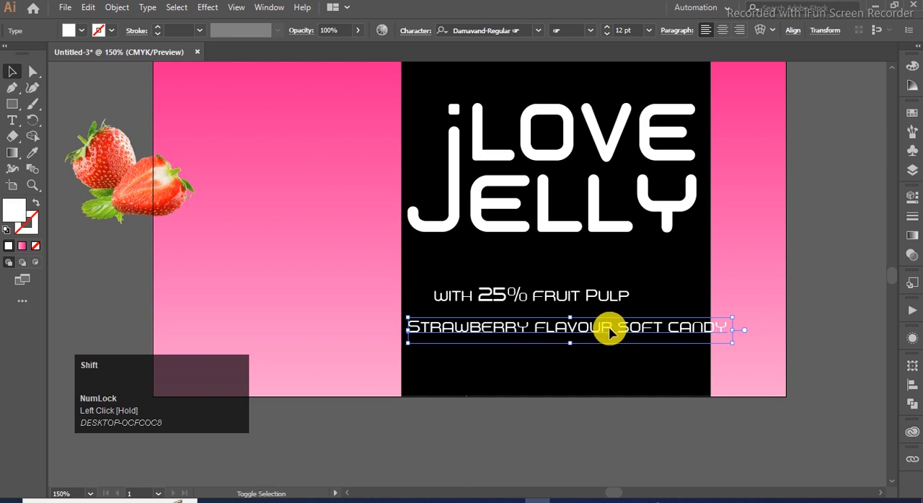
left_click_drag(732, 343, 700, 341)
left_click(797, 337)
left_click_drag(494, 295, 478, 295)
- Break the strawberry flavour text before "soft candy" onto a second line and enlarge the text slightly
double_click(597, 330)
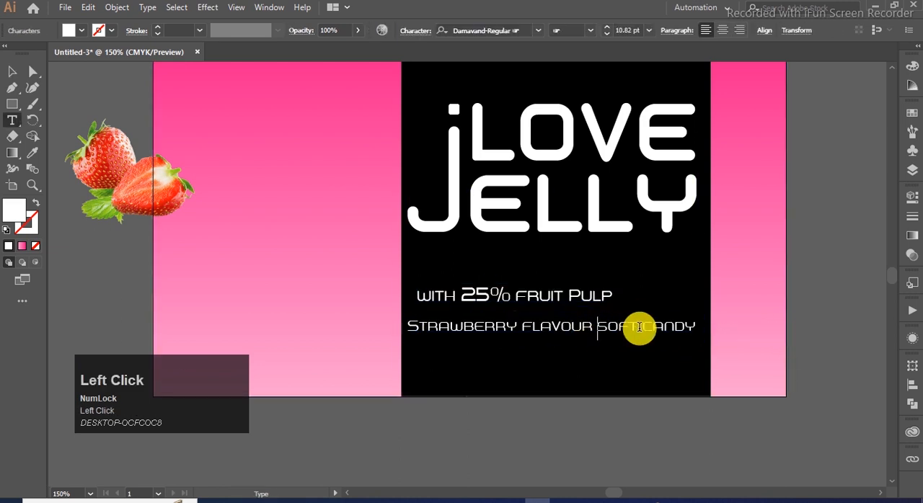
left_click(12, 71)
left_click_drag(599, 365, 624, 371)
left_click(722, 440)
- Left-align the fruit pulp line with the flavour text, and nudge both texts closer beneath the headline and slightly right
left_click_drag(566, 300, 556, 302)
left_click(560, 332, "shift")
key("Up")
key("Up")
key("Up")
key("Up")
key("Up")
key("Up")
key("Up")
key("Up")
key("Up")
key("Up")
key("Up")
key("Up")
key("Up")
key("Up")
key("Up")
key("Up")
key("Up")
key("Up")
key("Up")
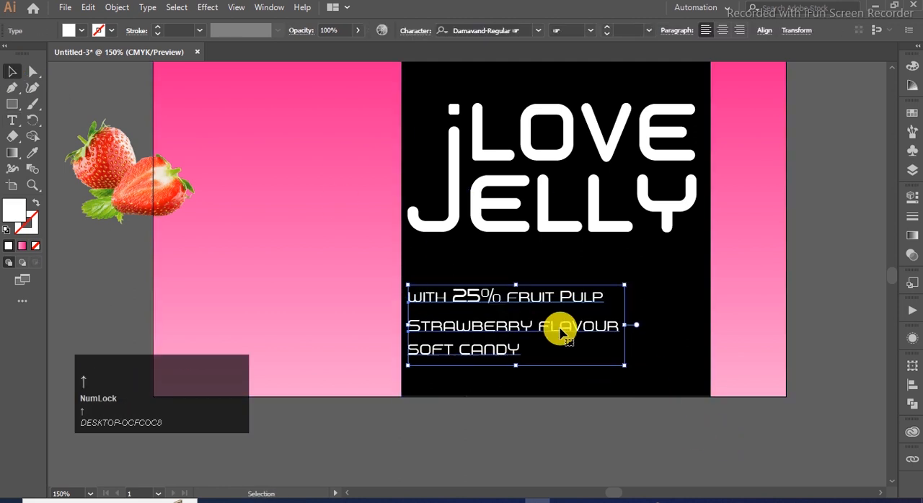
key("Down")
key("Down")
key("Down")
key("Down")
key("Right")
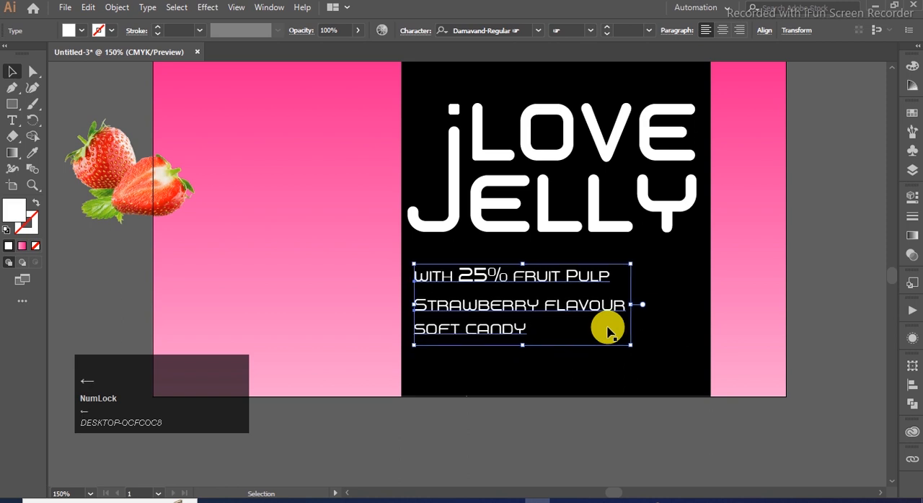
left_click(598, 384)
- Place the single strawberry on the label left of the headline and move the strawberry pair fully off the artboard
scroll(594, 387, "down", 1)
left_click(773, 225)
left_click_drag(196, 214, 440, 246)
left_click_drag(308, 251, 197, 258)
- Enlarge the single strawberry to fill the label's left part and overlap the edge of the black band
left_click(418, 254)
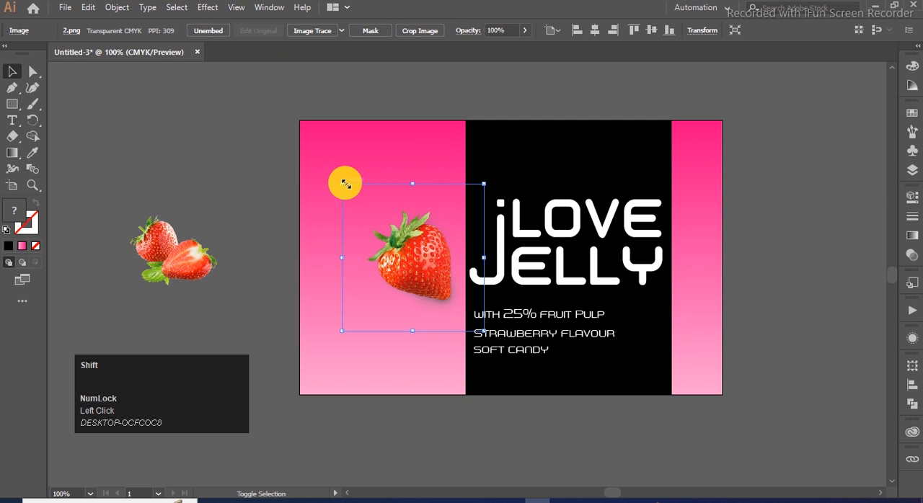
left_click_drag(343, 184, 298, 138)
left_click_drag(417, 263, 443, 282)
left_click_drag(326, 159, 210, 72)
key("space")
left_click_drag(439, 312, 431, 63)
left_click_drag(401, 220, 414, 295)
- Rotate the large strawberry slightly clockwise and fine-tune its position over the black band's left edge
left_click_drag(537, 110, 541, 114)
mouse_move(411, 268)
left_mouse_down()
mouse_move(432, 268)
mouse_move(413, 265)
left_mouse_up()
left_click_drag(550, 117, 543, 123)
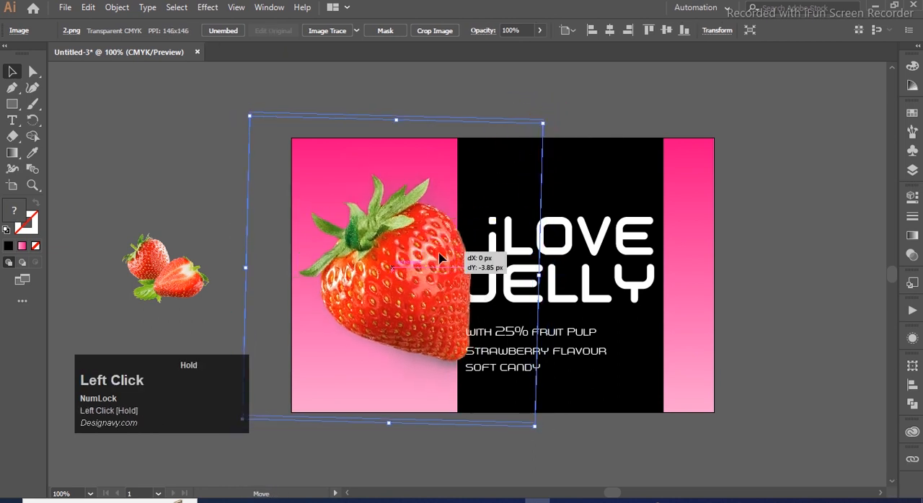
left_click_drag(439, 258, 439, 258)
key("Right")
left_click(512, 339)
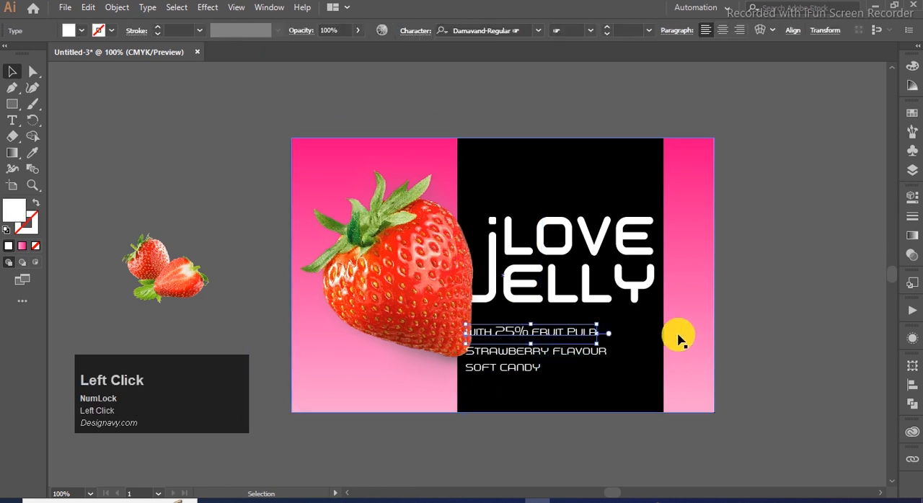
left_click(427, 144)
left_click(566, 92)
left_click(379, 232)
left_click(681, 188)
left_click(731, 190)
- Duplicate the pink gradient background rectangle in place and bring the copy to the front
left_click(687, 193)
key("ctrl+c")
left_click(266, 128)
left_click(686, 208, "shift")
right_click(685, 209)
left_click(728, 306)
key("Return")
left_click(682, 245)
key("ctrl+shift+bracketright")
- Clip the large strawberry to the front rectangle copy with a clipping mask
scroll(418, 181, "up", 5)
left_click(231, 279)
left_click(269, 330)
left_click(601, 336, "shift")
scroll(603, 303, "down", 2)
right_click(603, 280)
left_click(653, 371)
scroll(598, 208, "down", 1)
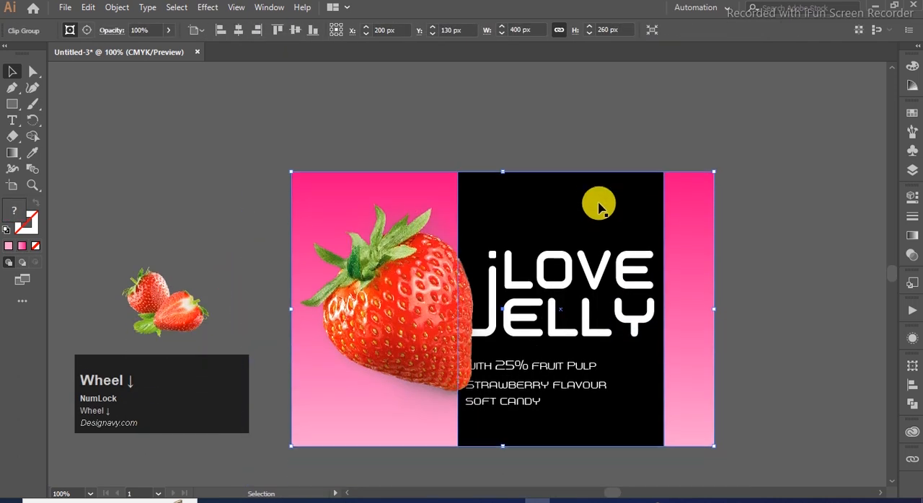
- Bring the headline lettering in front of the strawberry
left_click(802, 305)
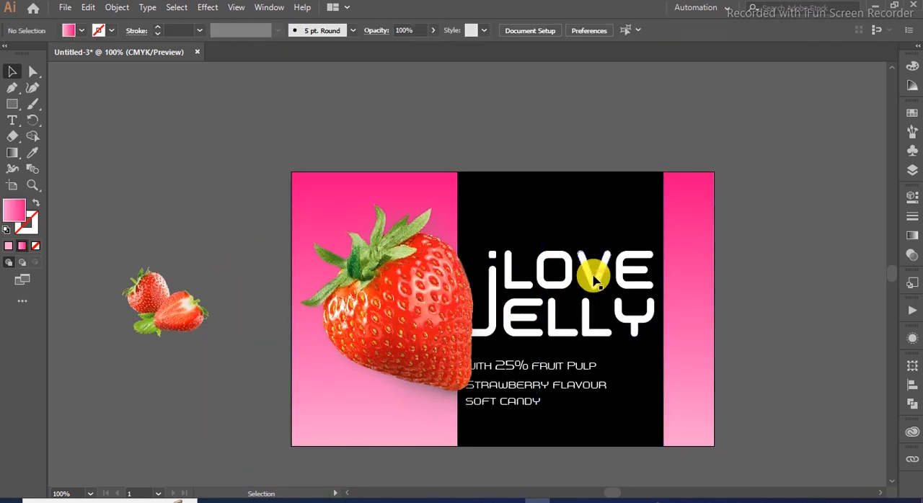
left_click(593, 279)
key("ctrl+shift+bracketright")
left_click(709, 279)
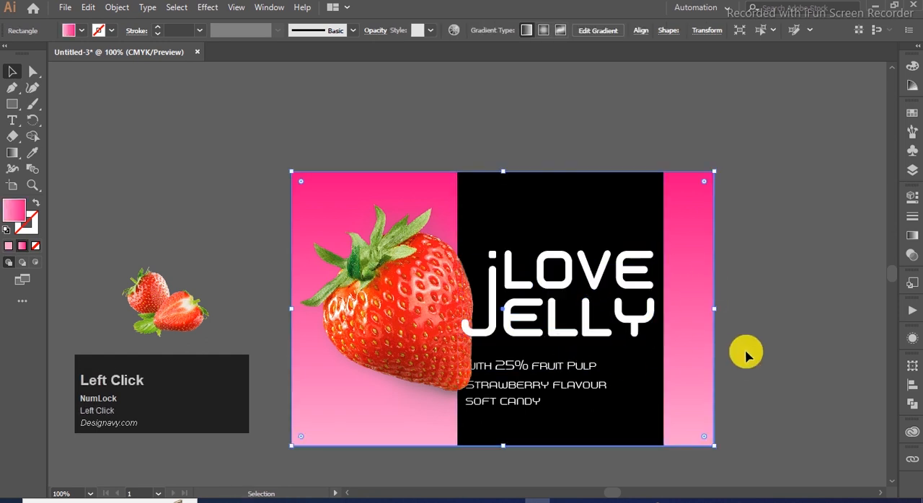
- Move both product texts right, clear of the strawberry, and align their left edges beneath the headline
left_click(561, 385)
left_click_drag(560, 385, 608, 369)
left_click(718, 376)
left_click_drag(695, 370, 697, 371)
left_click(770, 370)
left_click(621, 369)
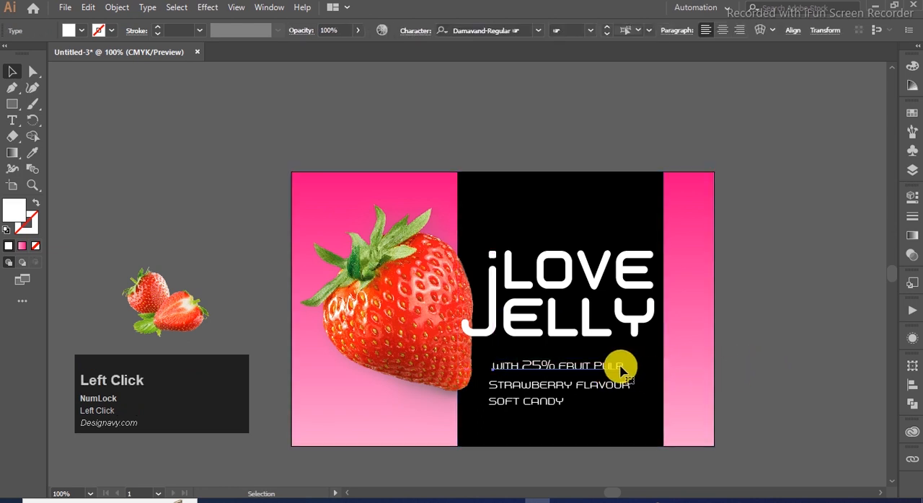
left_click(764, 351)
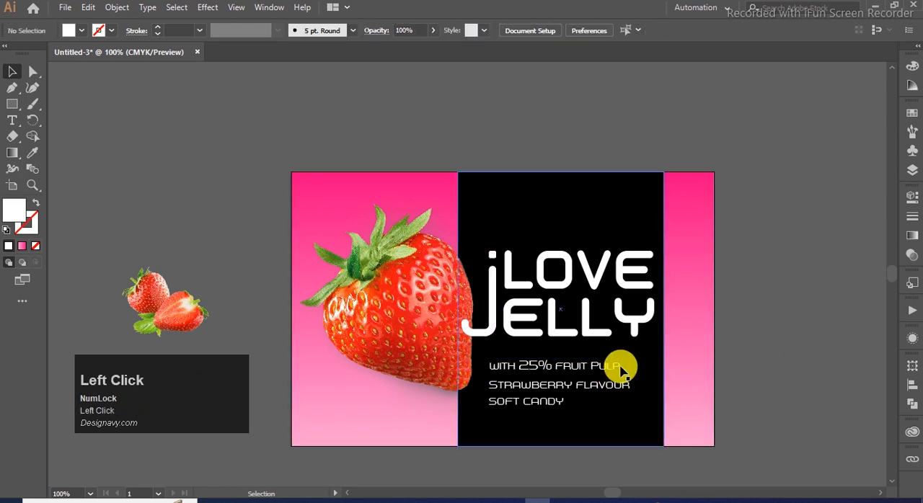
- Enlarge the WITH 25% FRUIT PULP text slightly
left_click(622, 365)
left_click(622, 362, "shift")
left_click_drag(623, 362, 629, 356)
left_click(757, 359)
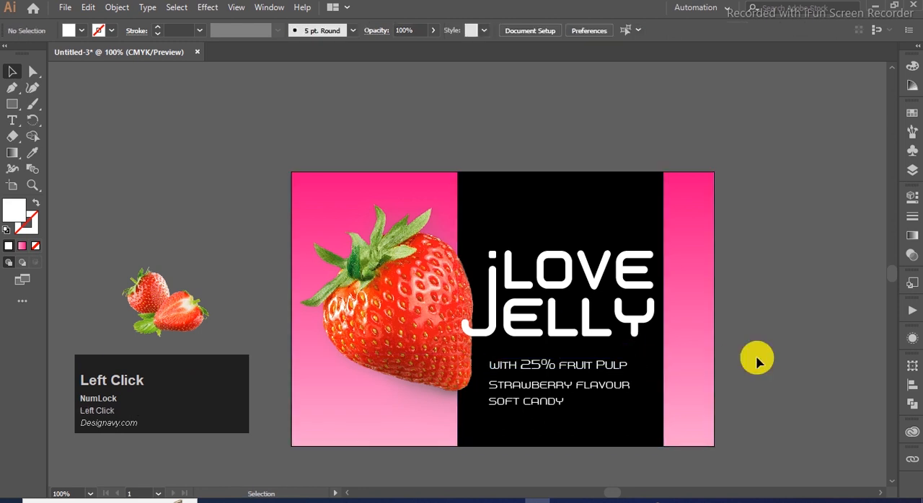
- Move the small strawberries image to the lower right corner of the black band and scale it down slightly
key("space")
left_click_drag(602, 407, 602, 354)
left_click_drag(193, 249, 651, 328)
left_click_drag(552, 290, 568, 303)
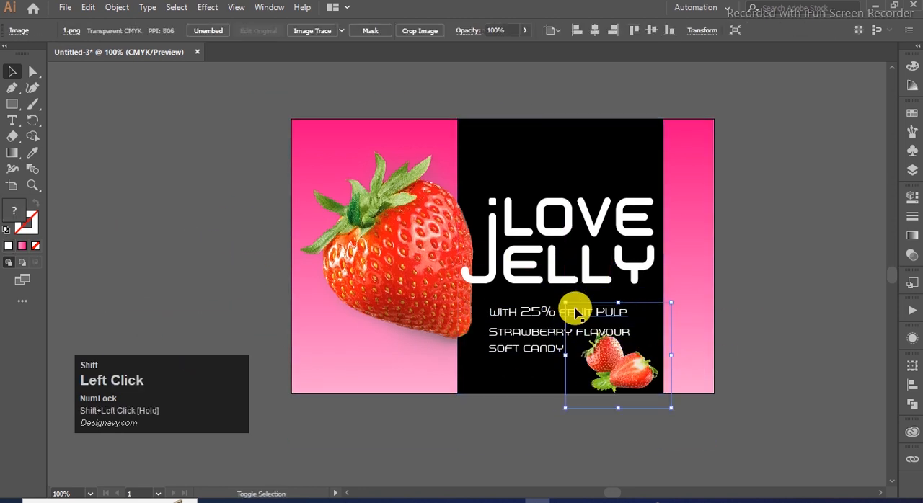
- Lock the clipped large strawberry group behind the lettering
scroll(612, 375, "up", 1)
left_click(496, 285)
scroll(550, 296, "up", 2)
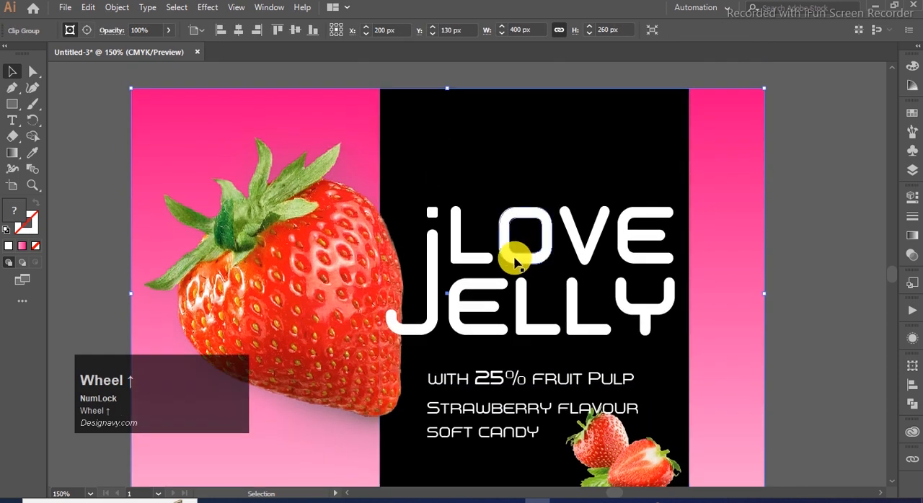
left_click_drag(515, 263, 516, 246)
scroll(504, 310, "down", 1)
left_click(494, 330)
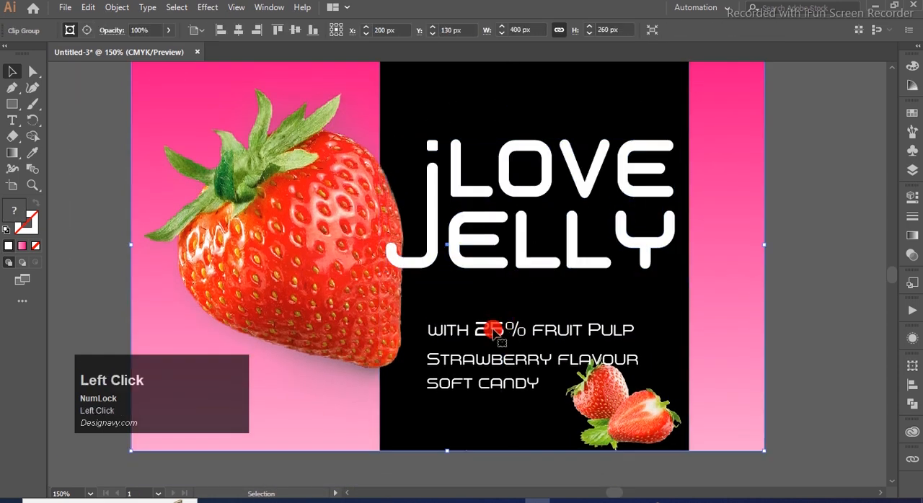
left_click(813, 350)
left_click(703, 352)
left_click(786, 265)
left_click_drag(674, 292, 685, 290)
key("ctrl+2")
- Move both product texts and the small strawberries up slightly, closer to the headline
left_click_drag(802, 304, 510, 414)
left_click_drag(614, 407, 615, 395)
left_click(748, 467)
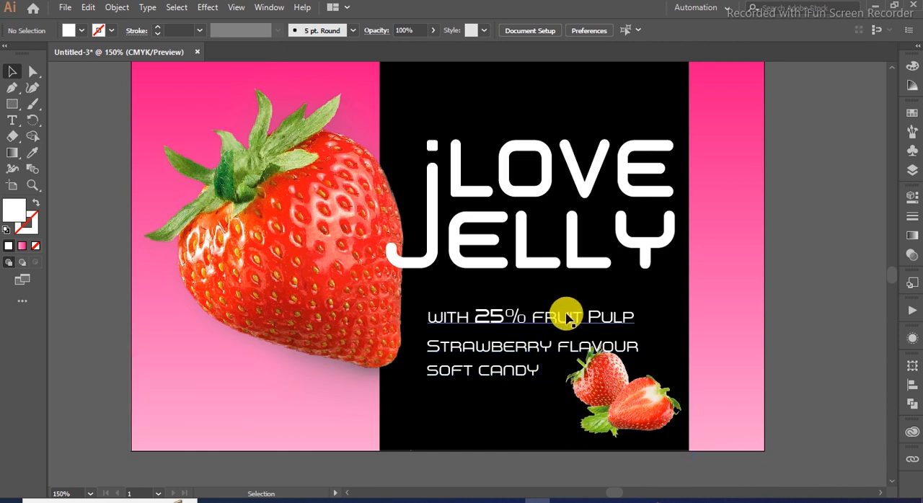
- Scale the small strawberries image down slightly
scroll(566, 281, "up", 2)
left_click(597, 396)
left_click_drag(699, 338, 688, 347)
- Nudge the headline, both product texts and the small strawberries upward together on the black band
scroll(727, 356, "down", 2)
scroll(484, 319, "down", 1)
left_click_drag(495, 454, 444, 193)
key("Up")
key("Up")
key("Up")
key("Up")
key("Up")
key("Up")
key("Up")
key("Up")
key("Up")
key("Up")
key("Up")
key("Down")
scroll(443, 189, "down", 2)
scroll(438, 118, "up", 1)
left_click(725, 242)
- Enlarge the small strawberries image slightly and fit the whole label in view
left_click(582, 358)
left_click_drag(513, 297, 500, 290)
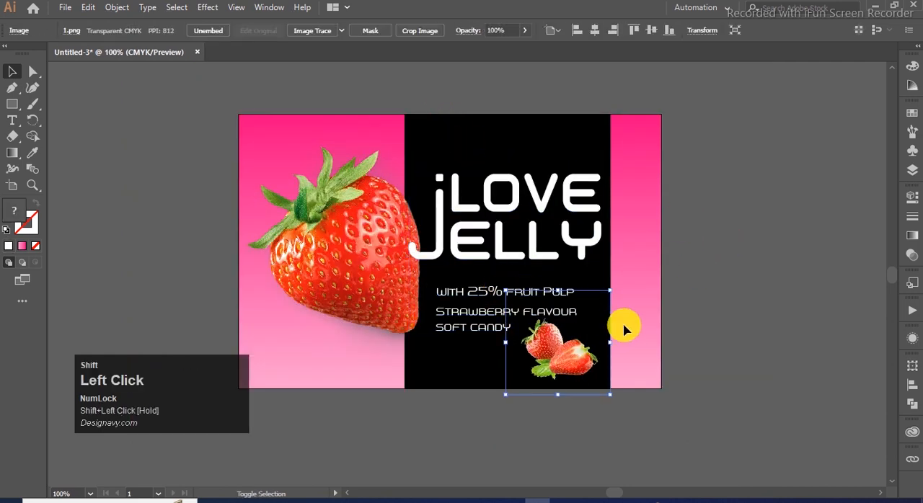
left_click(714, 355)
key("ctrl+minus")
key("ctrl+0")
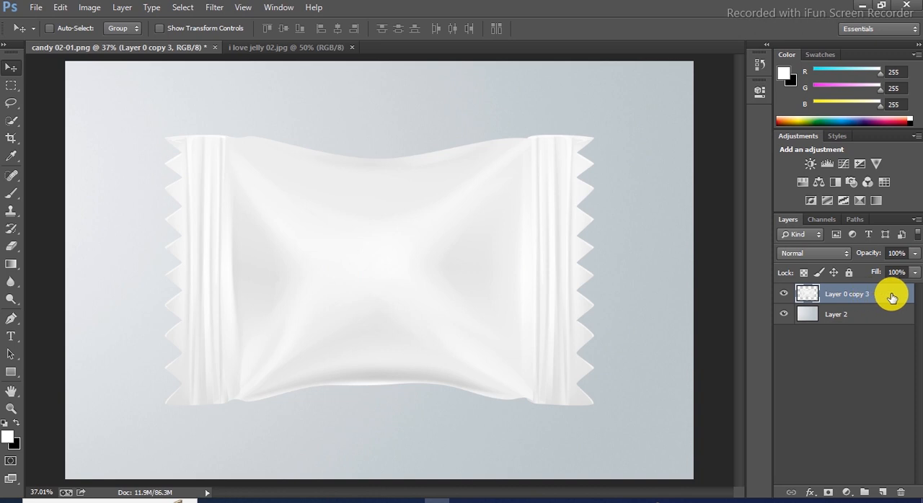
- Switch to the candy wrapper mockup in Photoshop and duplicate its top wrapper layer, Layer 0 copy 3
right_click(892, 297)
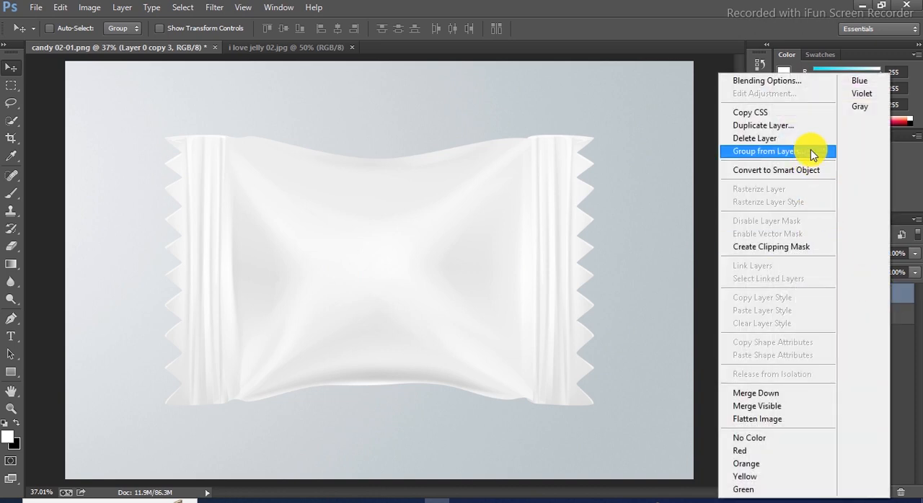
left_click(813, 127)
left_click(582, 149)
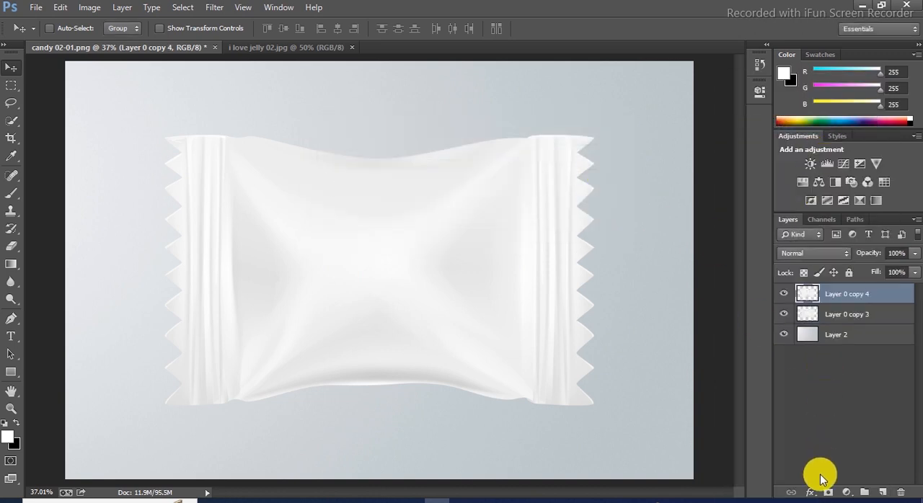
- Load the duplicate wrapper's outline as a selection and turn it into a layer mask on that layer
left_click(801, 297, "ctrl")
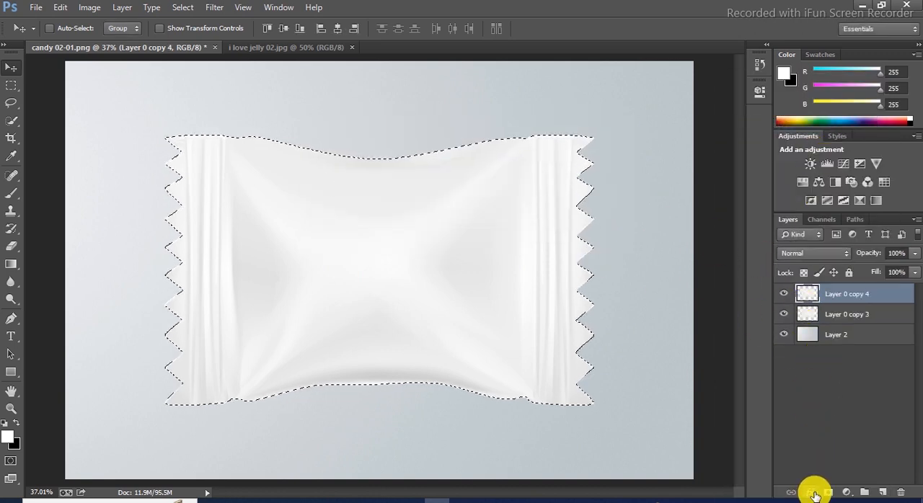
left_click(827, 492)
left_click(808, 293)
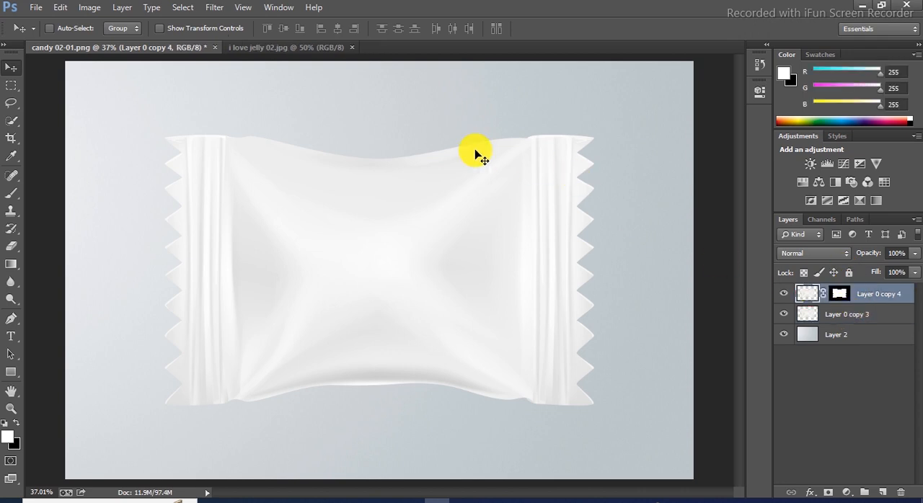
- Bring the label artwork from i love jelly 02.jpg into candy 02-01.png and scale it up slightly over the wrapper
left_click(264, 46)
left_click_drag(245, 117, 328, 184)
key("ctrl+t")
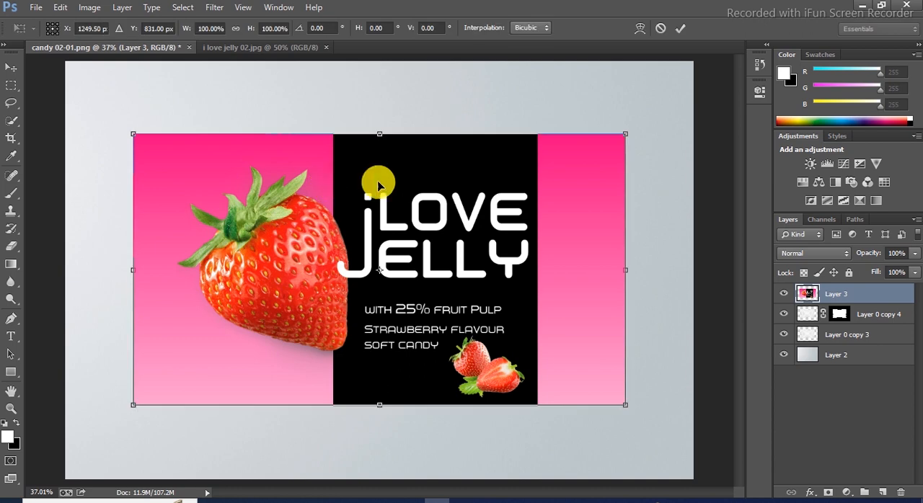
left_click_drag(623, 136, 633, 130)
key("Return")
- Shift the label artwork right over the wrapper and clip it to the masked wrapper layer beneath
key("Down")
key("Down")
key("Down")
key("Down")
key("Down")
key("Down")
left_click_drag(591, 216, 610, 218)
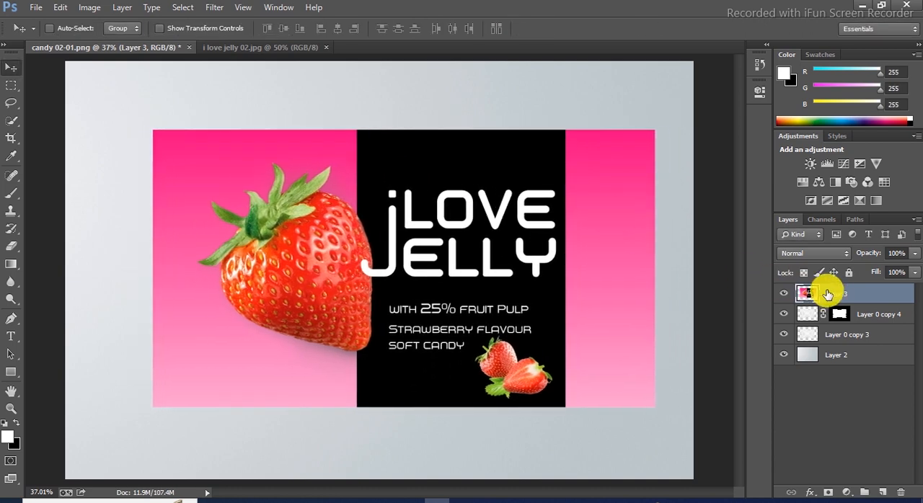
right_click(837, 290)
left_click(789, 251)
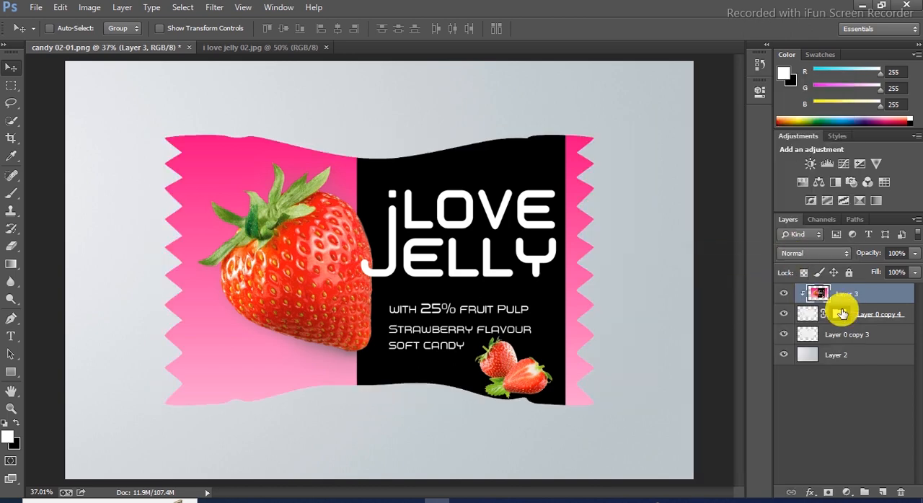
- Place a duplicate of Layer 0 copy 3 above the label artwork and set its blend mode to Linear Burn
left_click(842, 335)
right_click(842, 336)
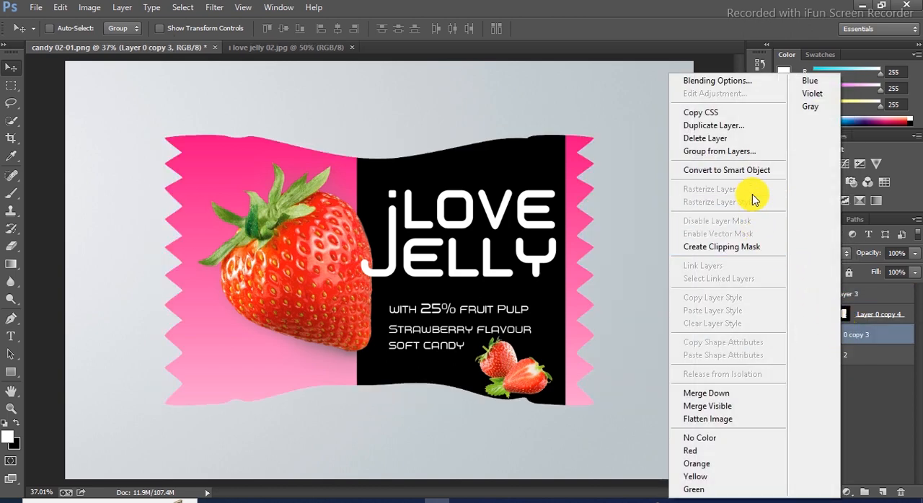
left_click(757, 133)
key("Return")
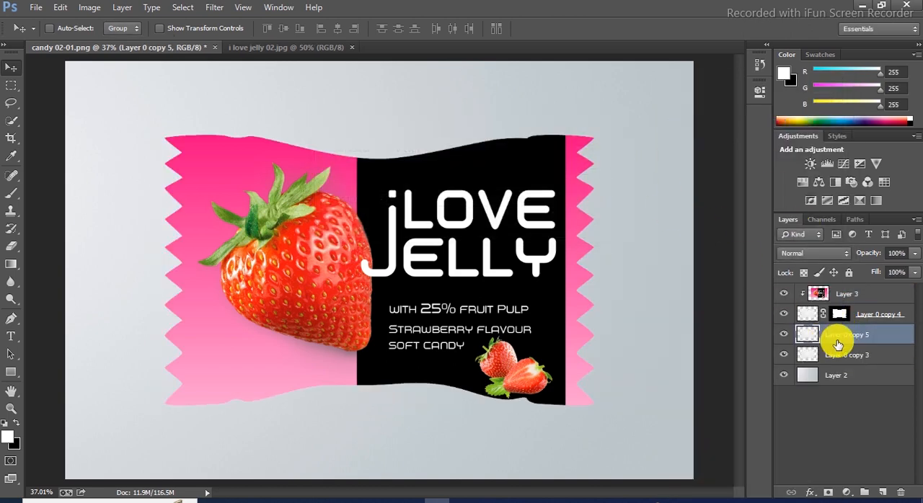
left_click_drag(862, 341, 832, 281)
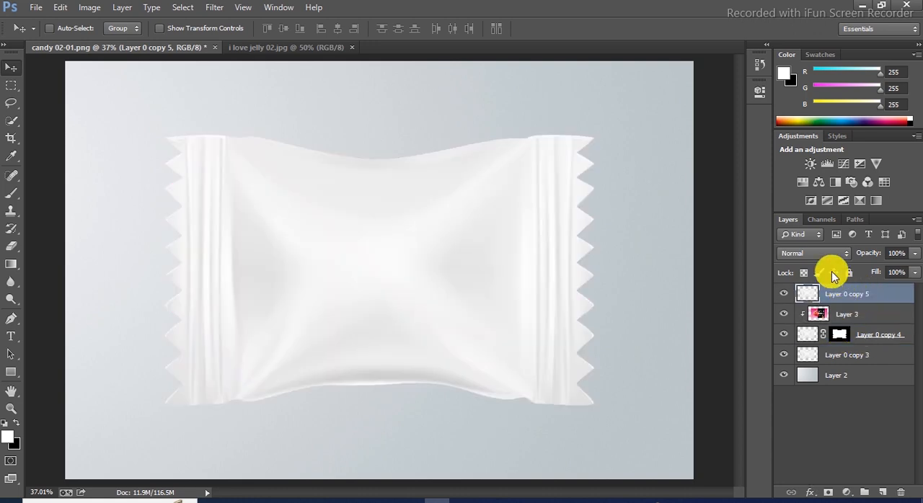
left_click(815, 253)
left_click(820, 78)
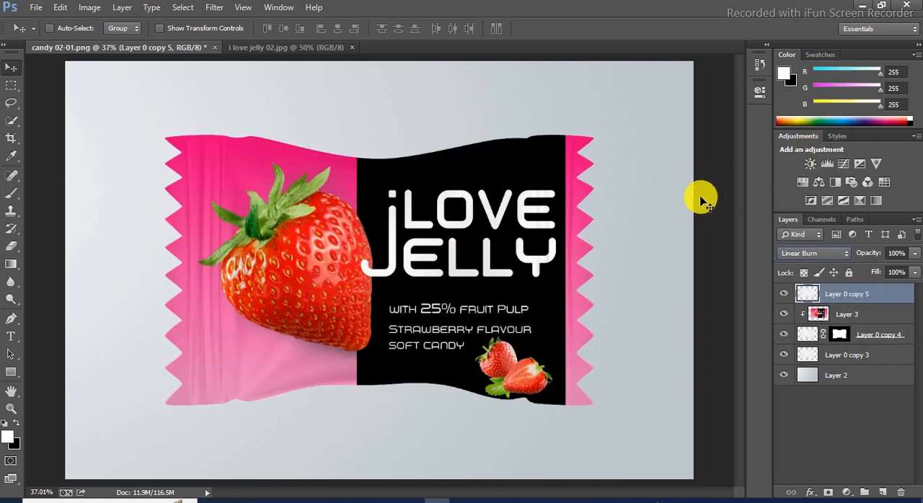
- Shift the label artwork layer slightly left and set its blend mode to Multiply
left_click(831, 315)
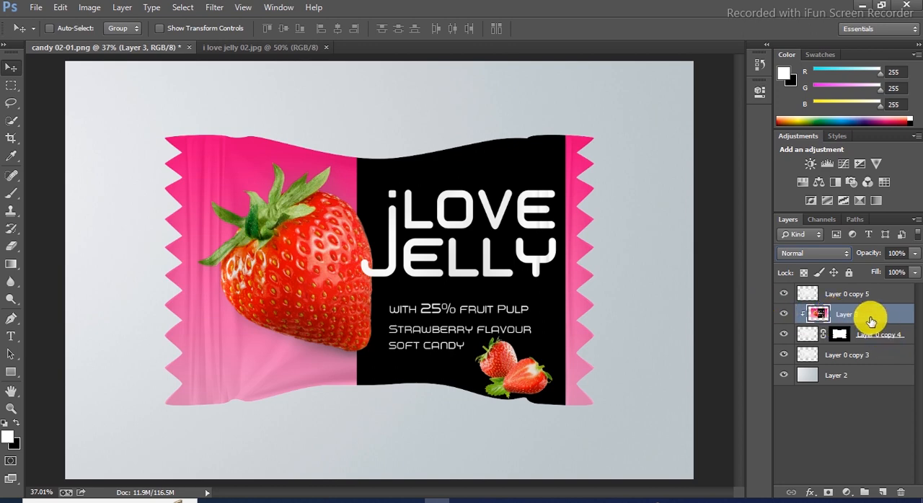
key("ctrl+t")
key("Left")
key("Left")
key("Left")
key("Left")
key("Left")
key("Left")
key("Left")
key("Left")
key("Left")
key("Left")
key("Left")
key("Left")
key("Left")
key("Left")
key("Left")
key("Left")
key("Left")
key("Left")
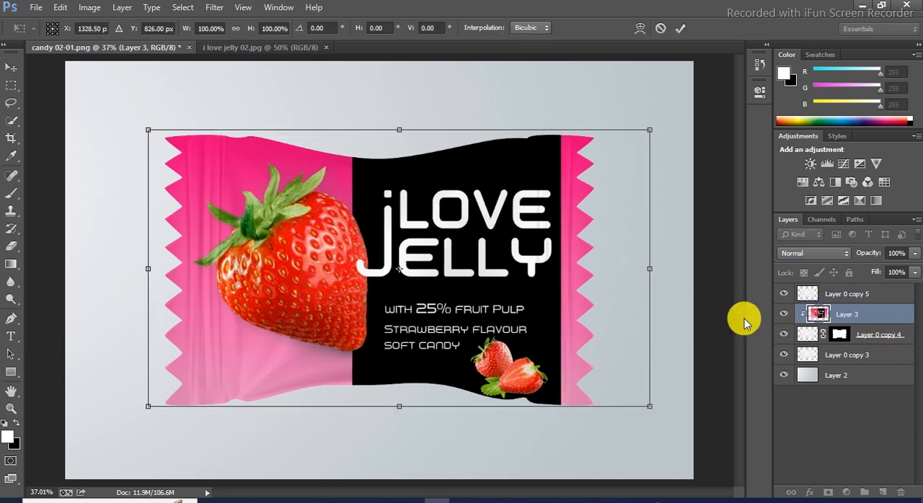
key("Return")
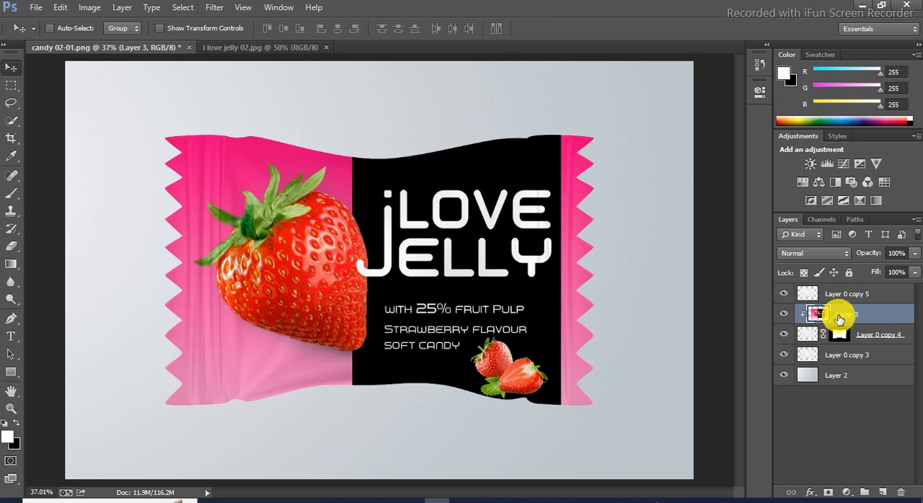
left_click(818, 261)
left_click(809, 53)
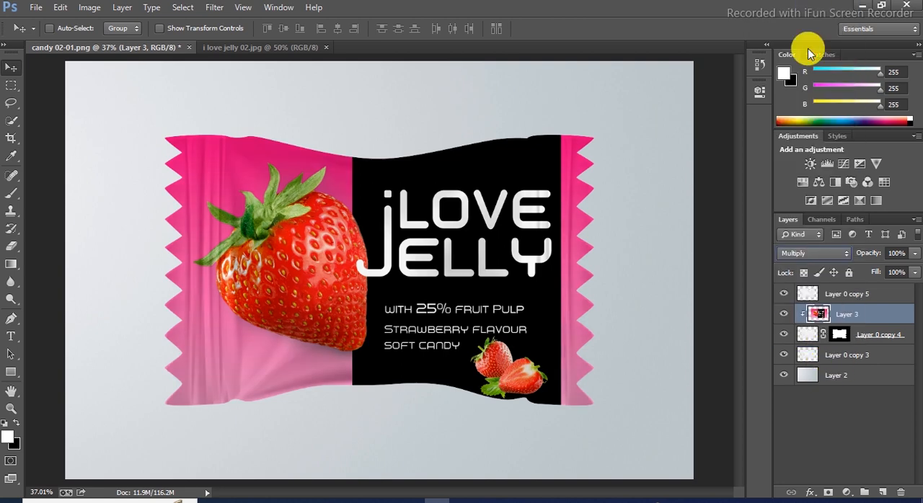
- Add an Inner Bevel with 40% depth and 38 px size to the top wrapper copy, Layer 0 copy 5
left_click(854, 302)
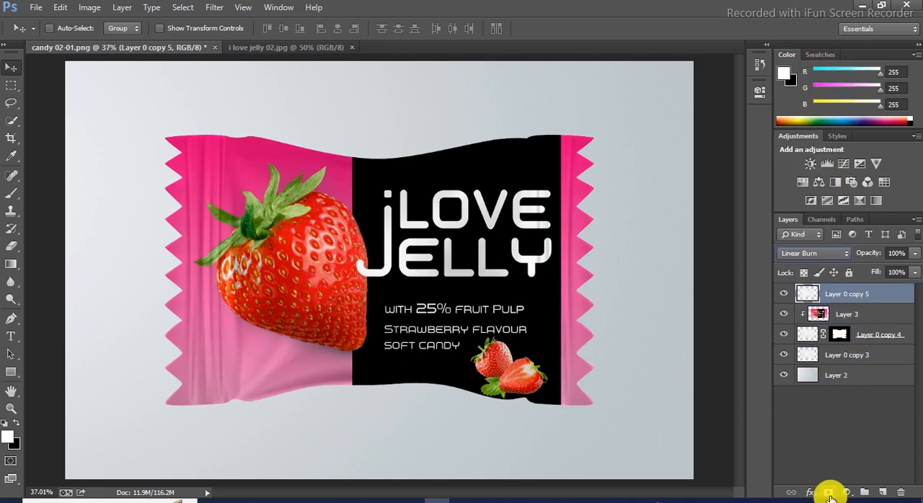
left_click(810, 492)
left_click(879, 350)
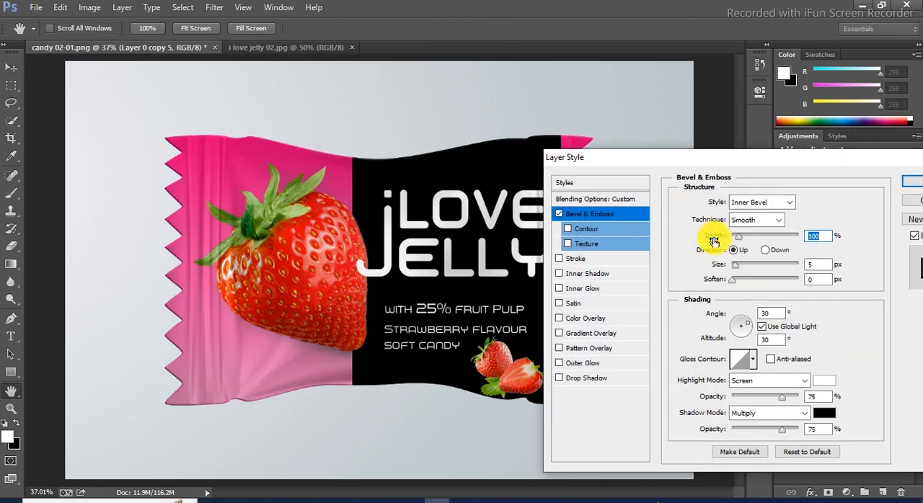
left_click_drag(739, 270, 746, 270)
double_click(821, 237)
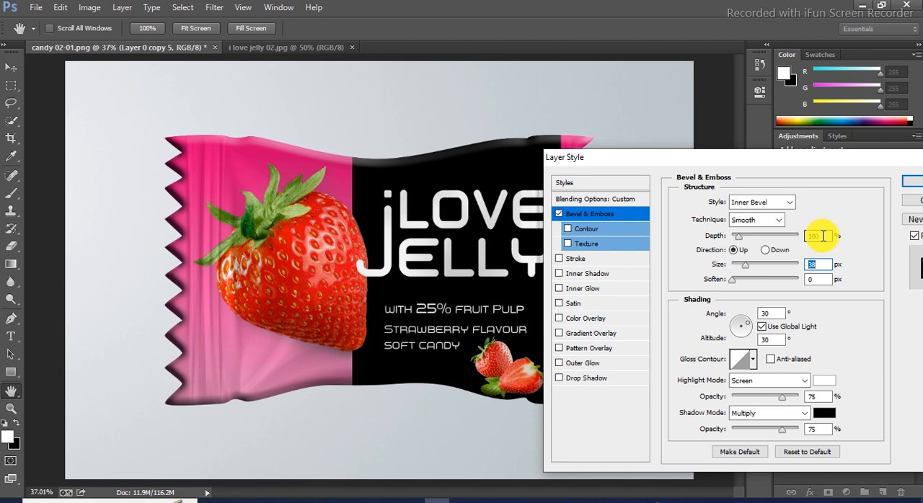
type("40")
key("Return")
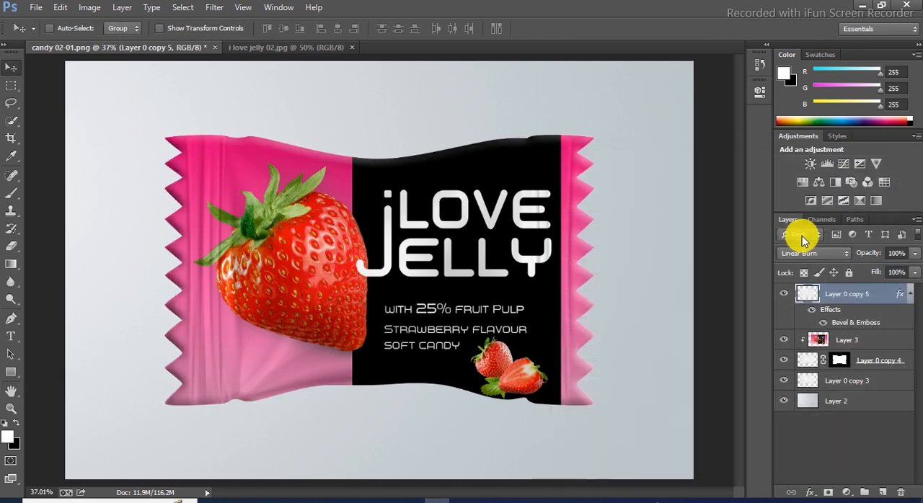